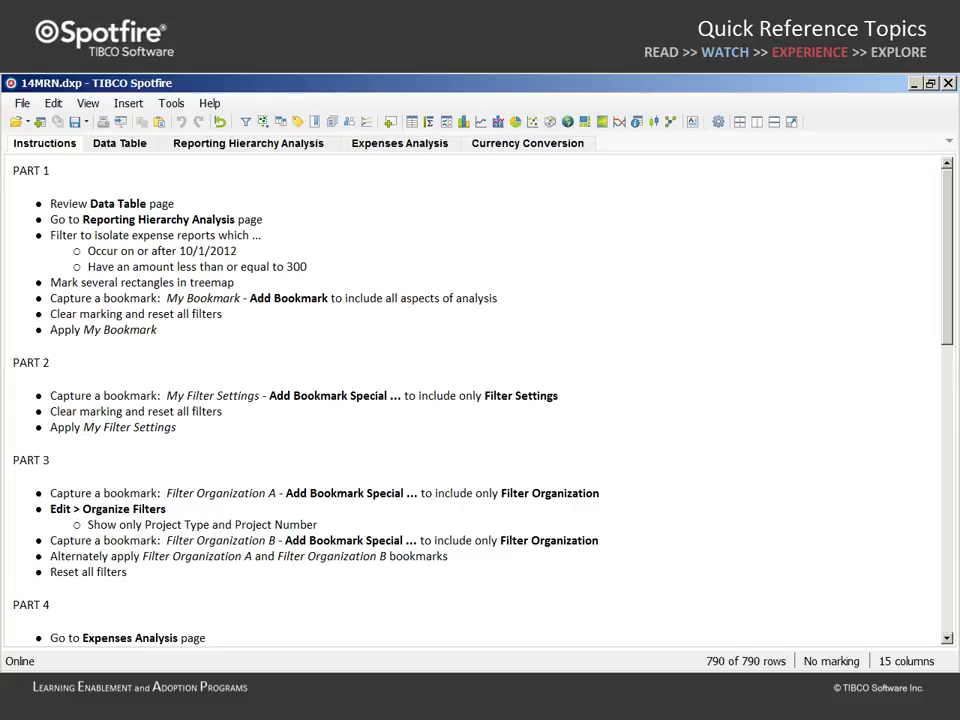
- Go from the Data Table page to the Reporting Hierarchy Analysis treemap and show its legend
{"action": "left_click", "coordinate": [123, 146]}
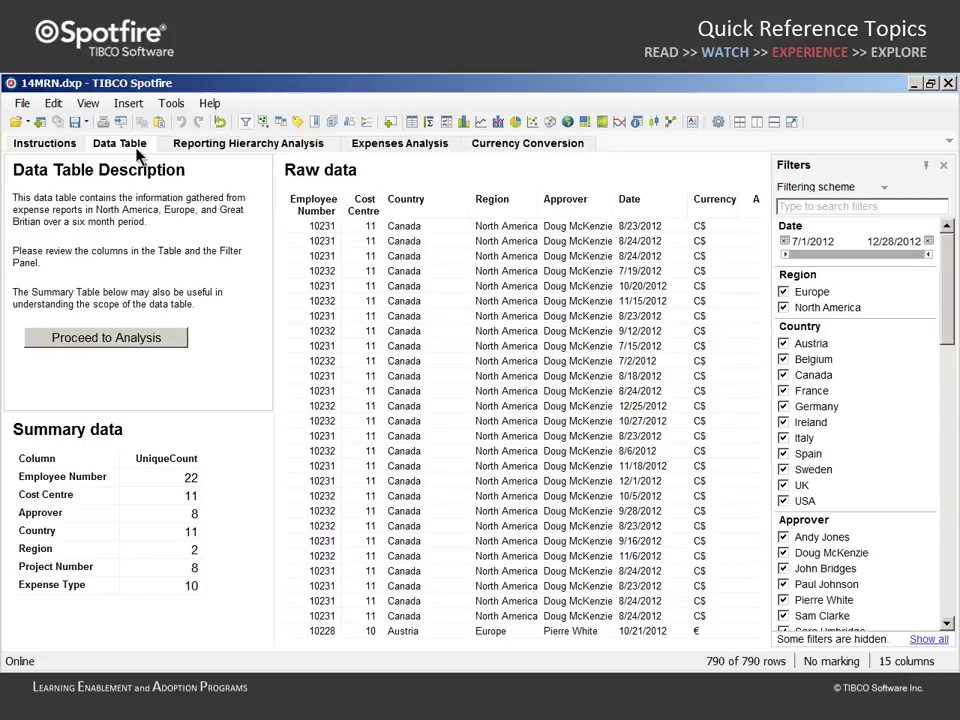
{"action": "left_click", "coordinate": [99, 342]}
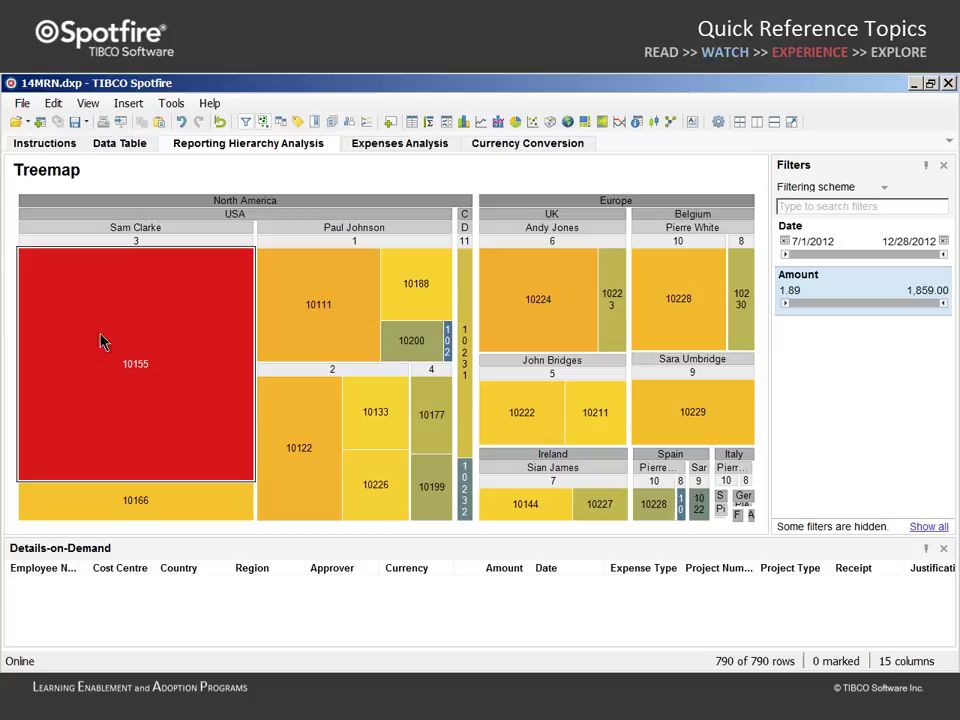
{"action": "left_click", "coordinate": [708, 172]}
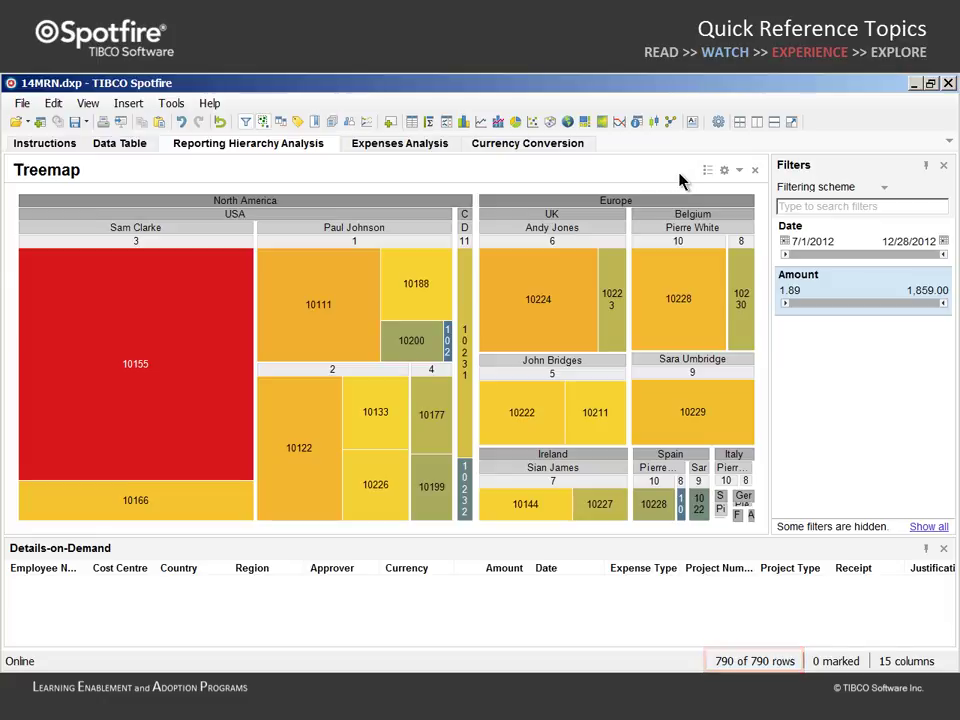
- Set the Date filter start to 10/1/2012 and the Amount filter maximum to 300
{"action": "left_click", "coordinate": [786, 241]}
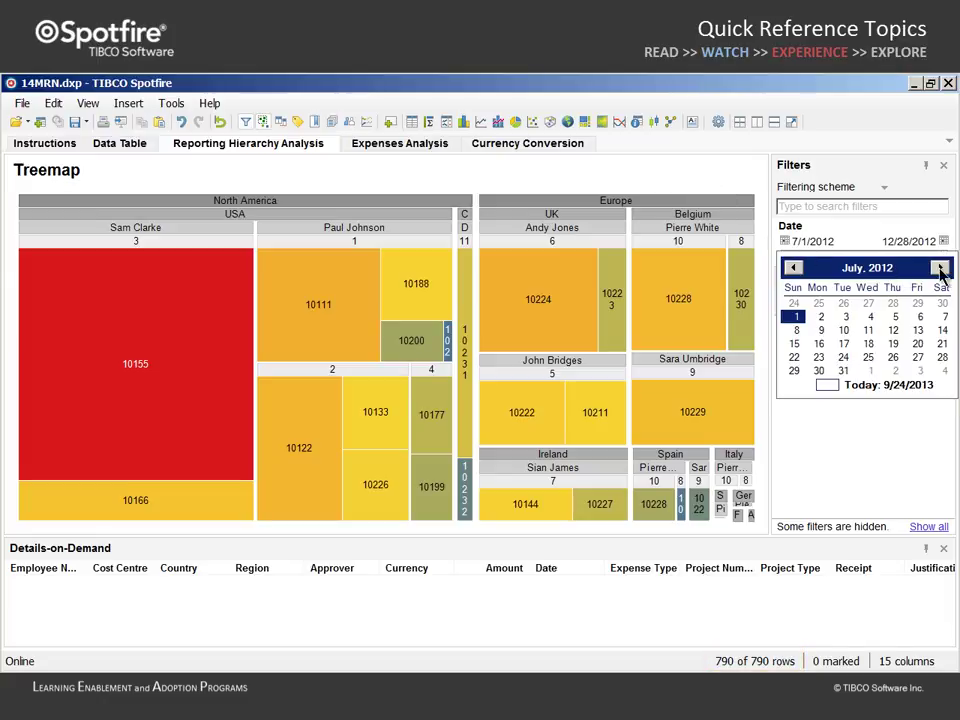
{"action": "left_click", "coordinate": [940, 268]}
{"action": "left_click", "coordinate": [940, 268]}
{"action": "left_click", "coordinate": [940, 268]}
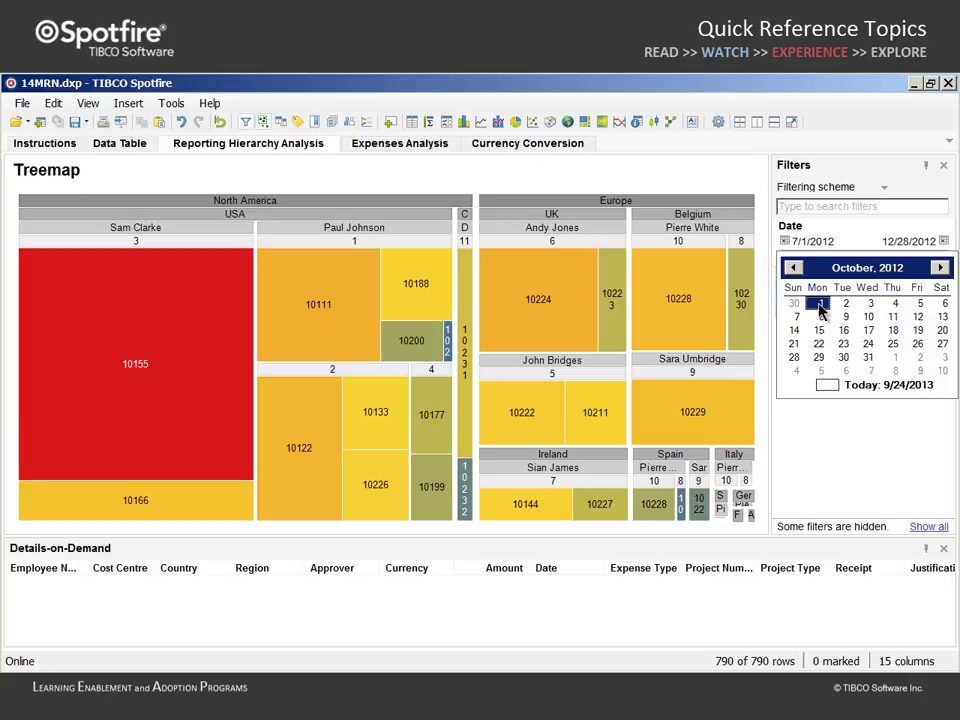
{"action": "left_click", "coordinate": [818, 303]}
{"action": "double_click", "coordinate": [928, 291]}
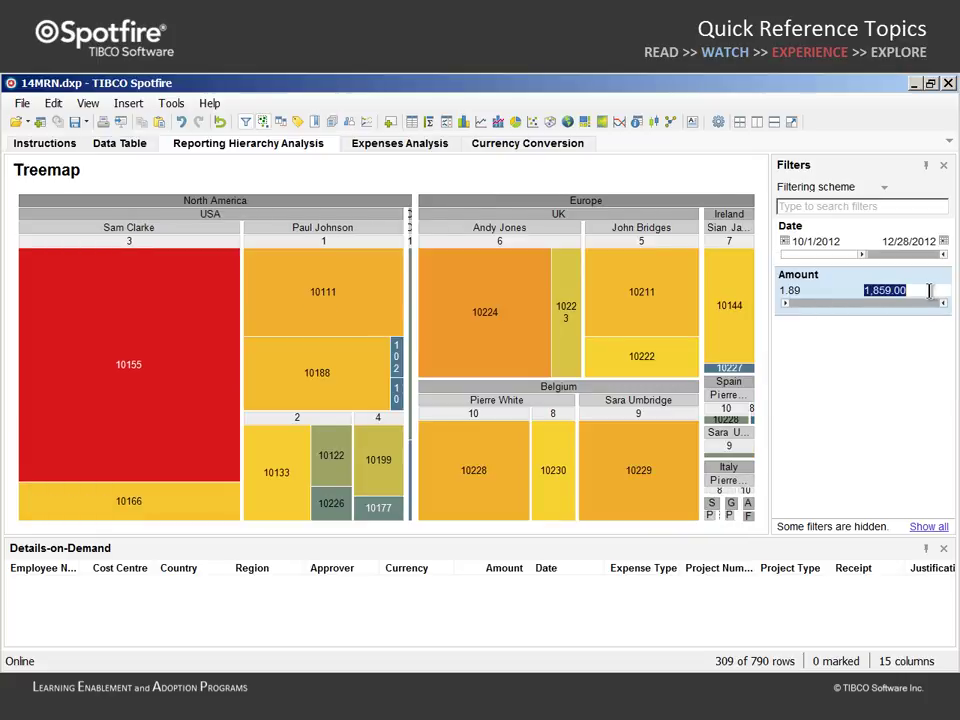
{"action": "type", "text": "300"}
{"action": "key", "text": "Return"}
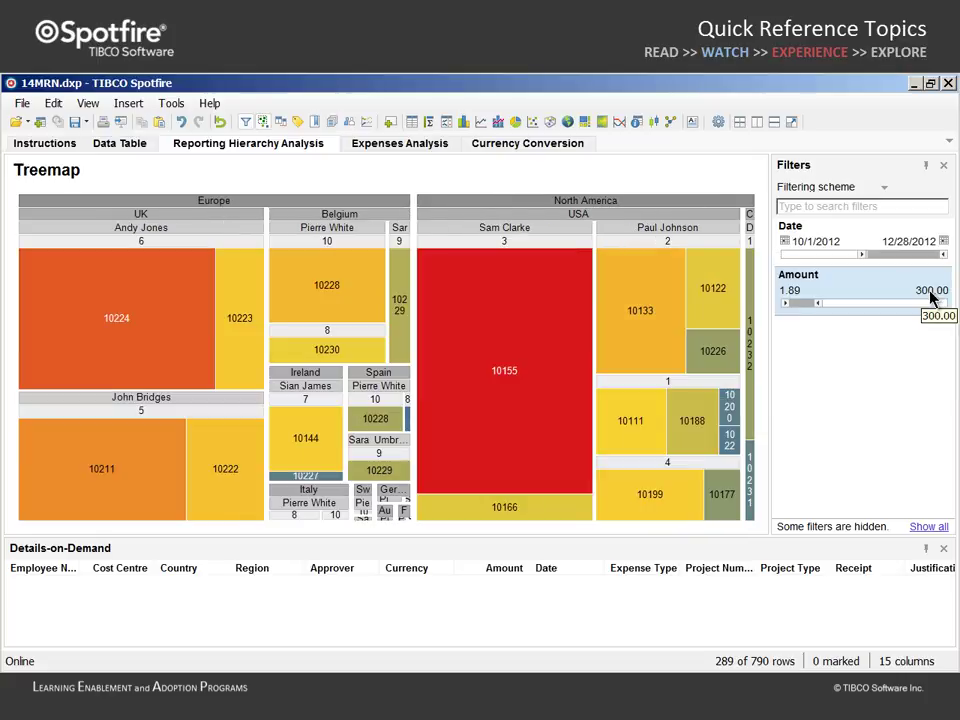
- Mark five small treemap rectangles: Canada, 10200, 10222, Spain and 10227
{"action": "left_click", "coordinate": [751, 476]}
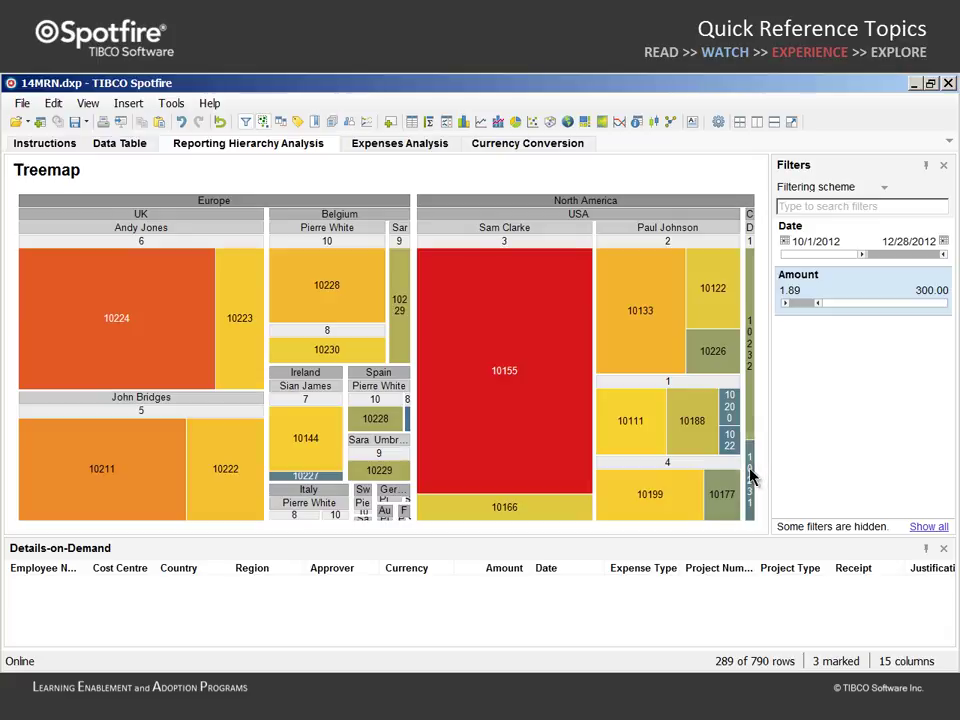
{"action": "left_click", "coordinate": [729, 408], "text": "ctrl"}
{"action": "left_click", "coordinate": [729, 440], "text": "ctrl"}
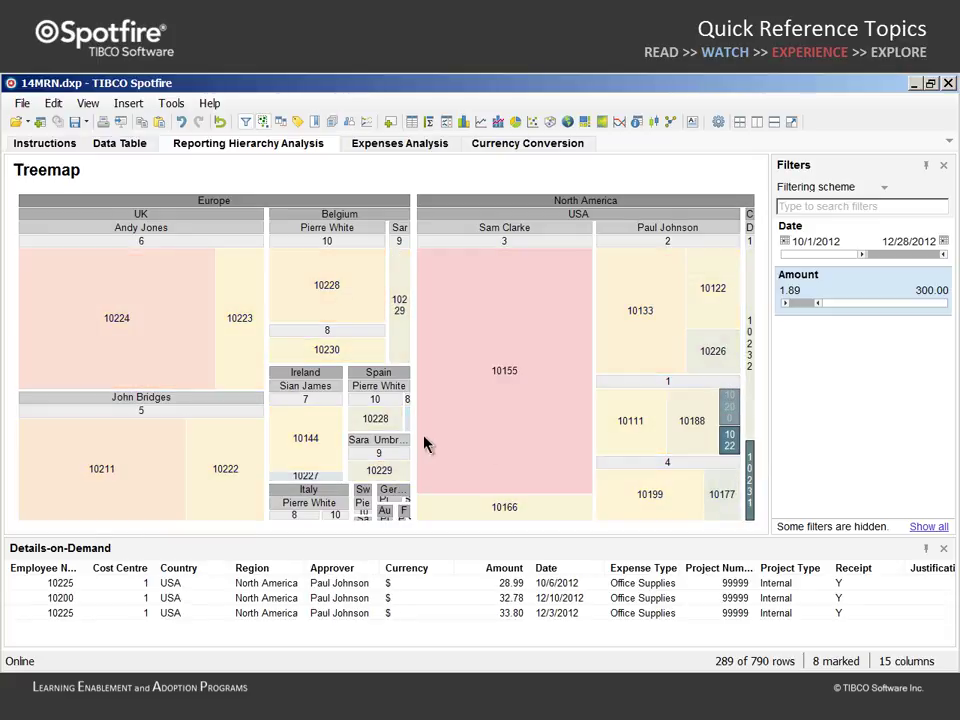
{"action": "left_click", "coordinate": [409, 426], "text": "ctrl"}
{"action": "left_click", "coordinate": [315, 479], "text": "ctrl"}
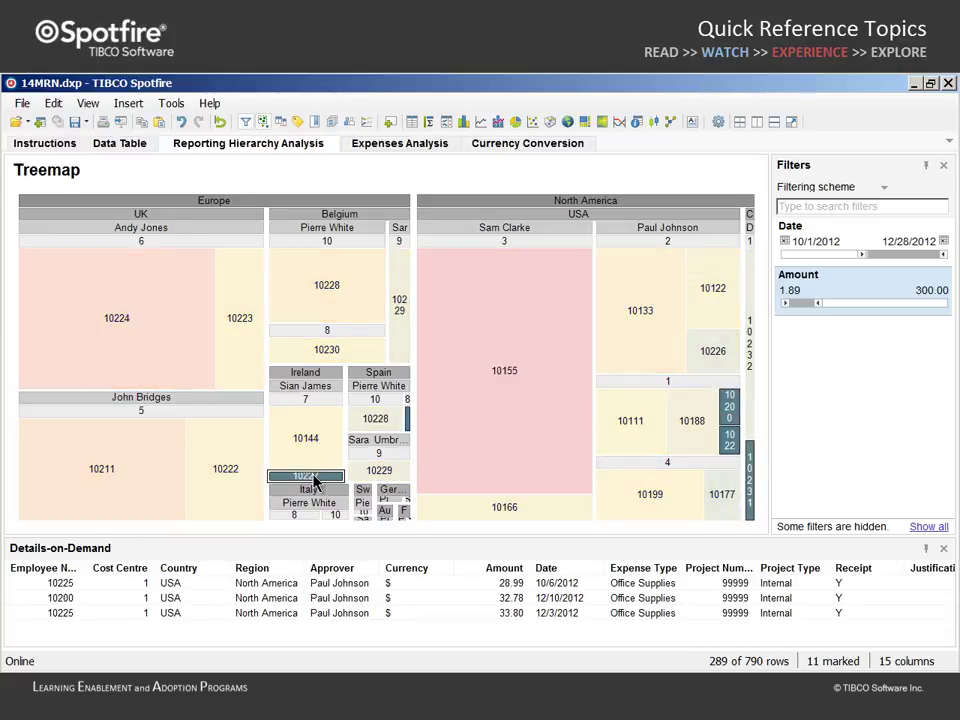
- Save the current analysis state as a bookmark named 'My Bookmark'
{"action": "left_click", "coordinate": [315, 122]}
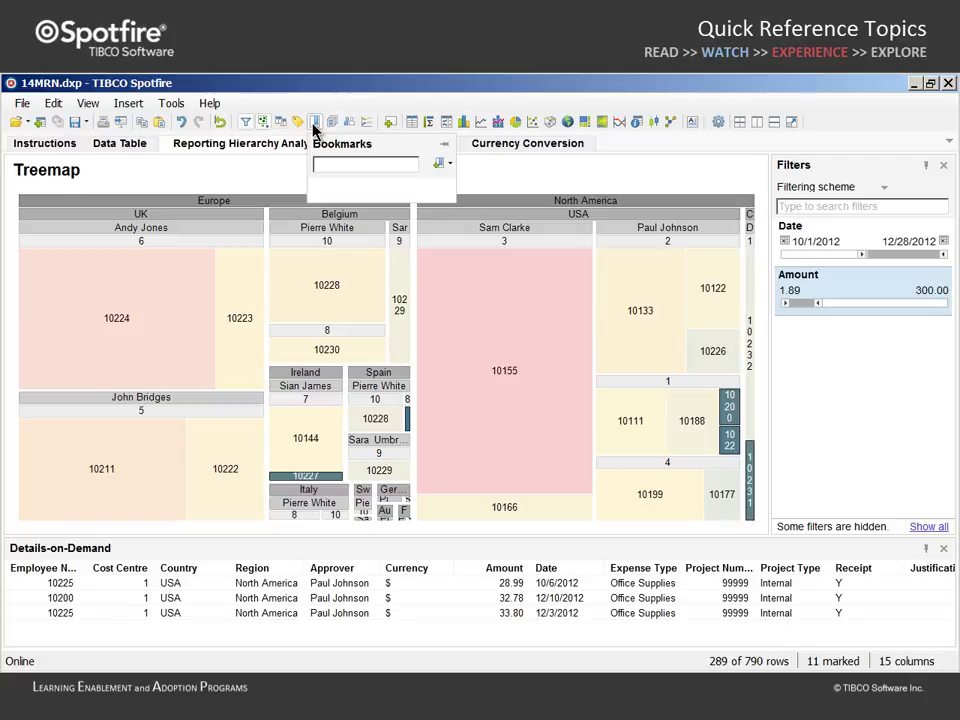
{"action": "type", "text": "My Bookmark"}
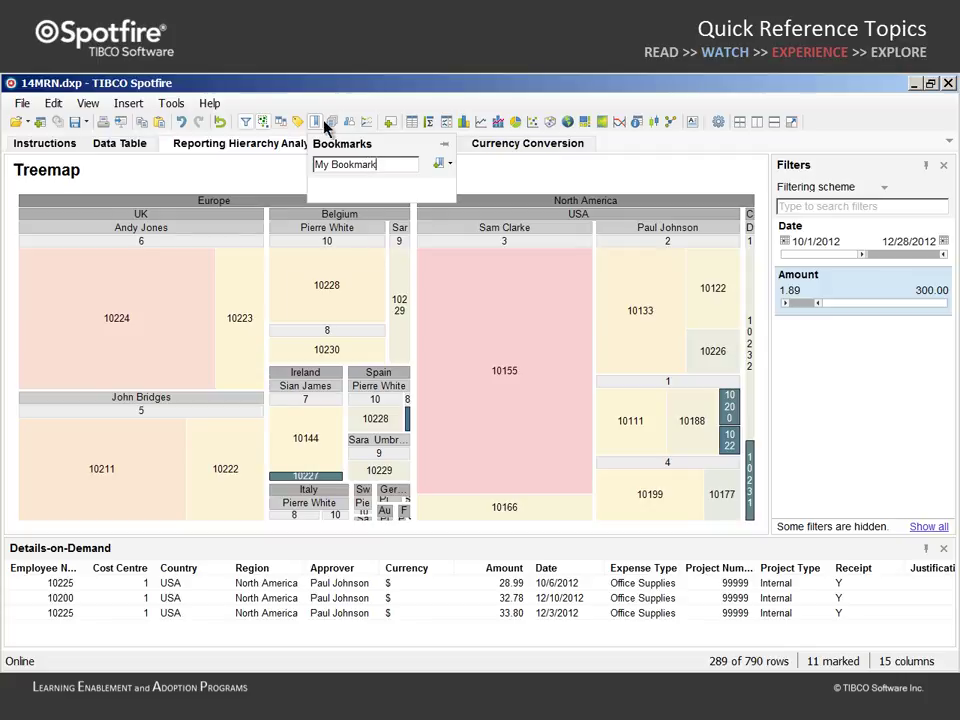
{"action": "left_click", "coordinate": [439, 166]}
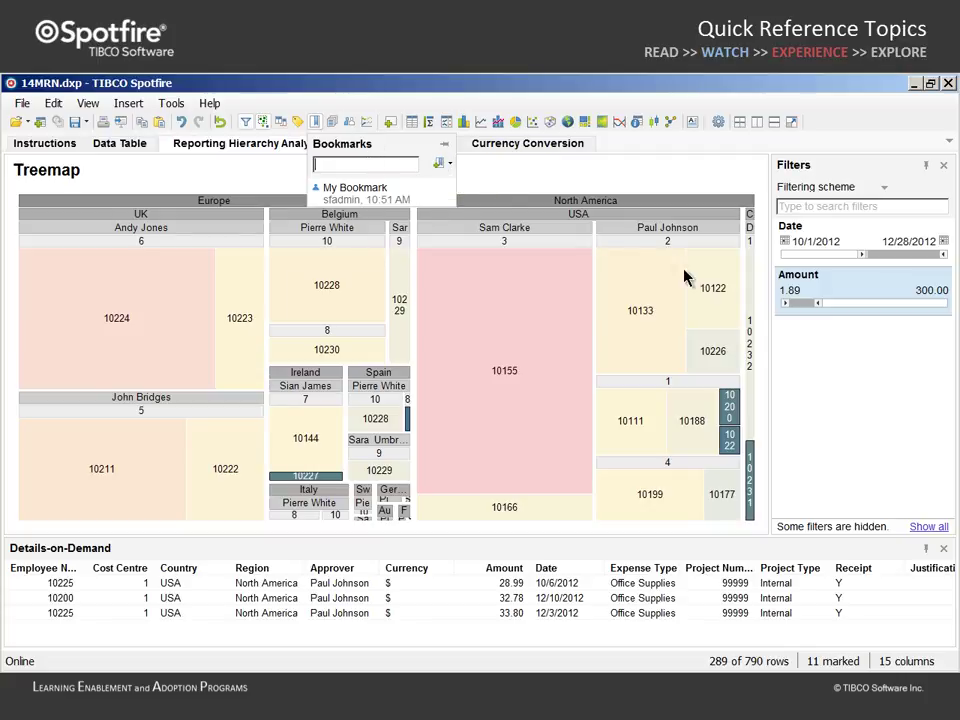
- Clear the marking, reset all filters, then restore filters and marking from My Bookmark
{"action": "left_click", "coordinate": [760, 300]}
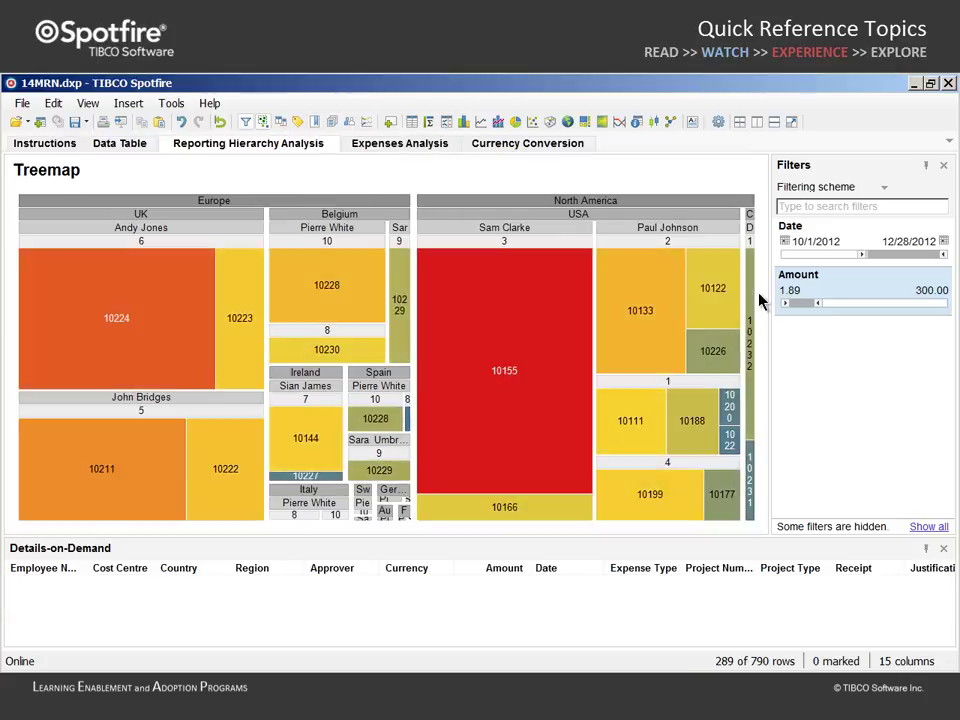
{"action": "left_click", "coordinate": [220, 122]}
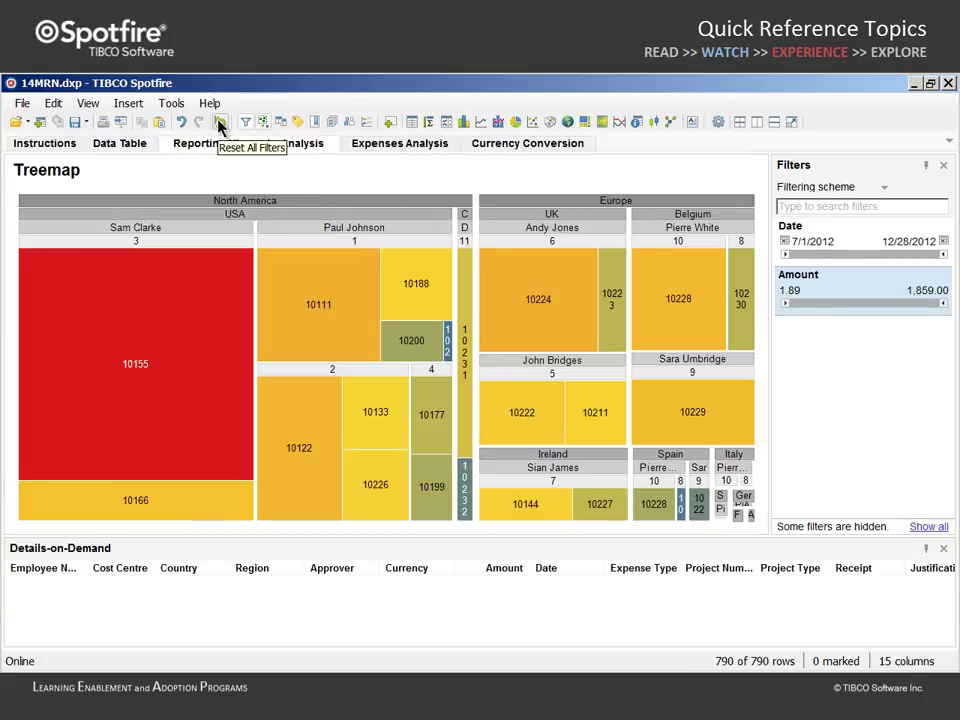
{"action": "left_click", "coordinate": [316, 122]}
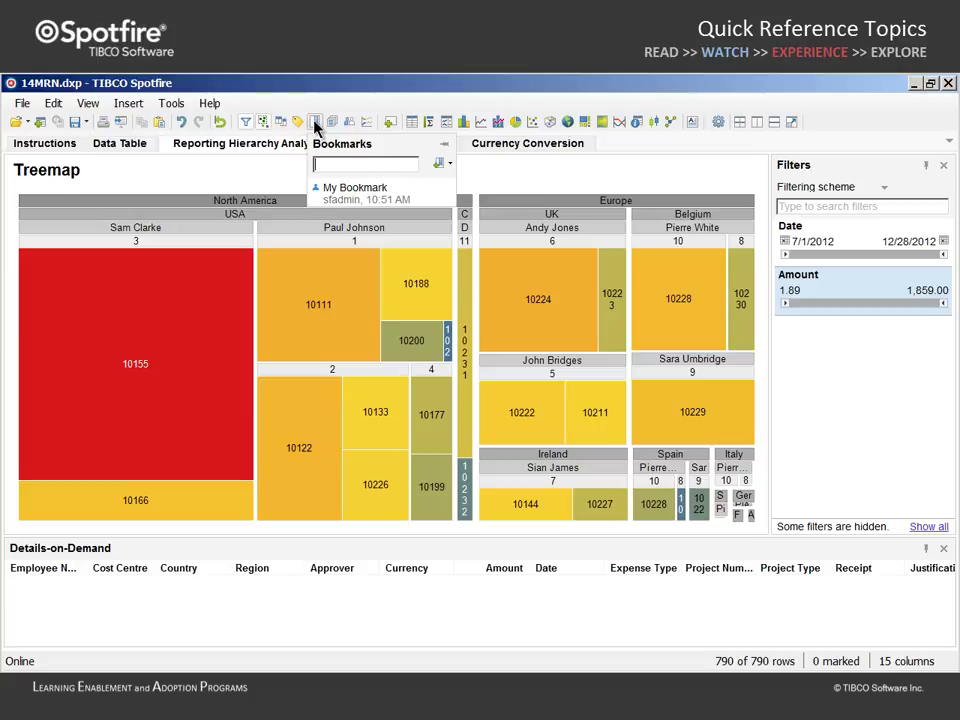
{"action": "left_click", "coordinate": [335, 188]}
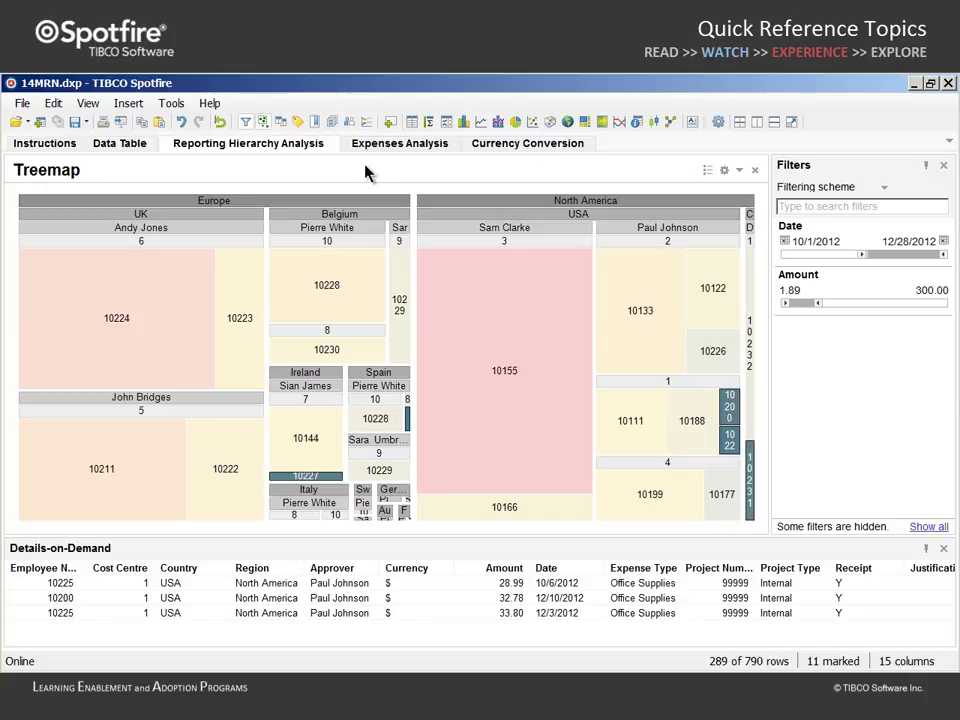
- Add a special bookmark 'My Filter Settings' that stores only Filter Settings
{"action": "left_click", "coordinate": [314, 122]}
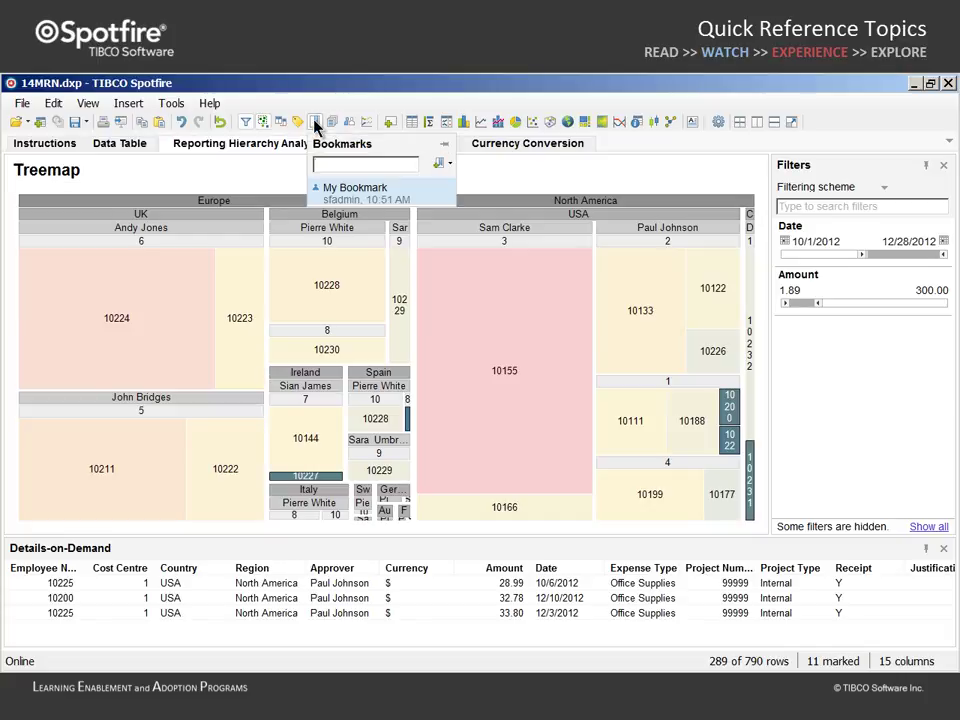
{"action": "type", "text": "My Filter Settings"}
{"action": "left_click", "coordinate": [450, 164]}
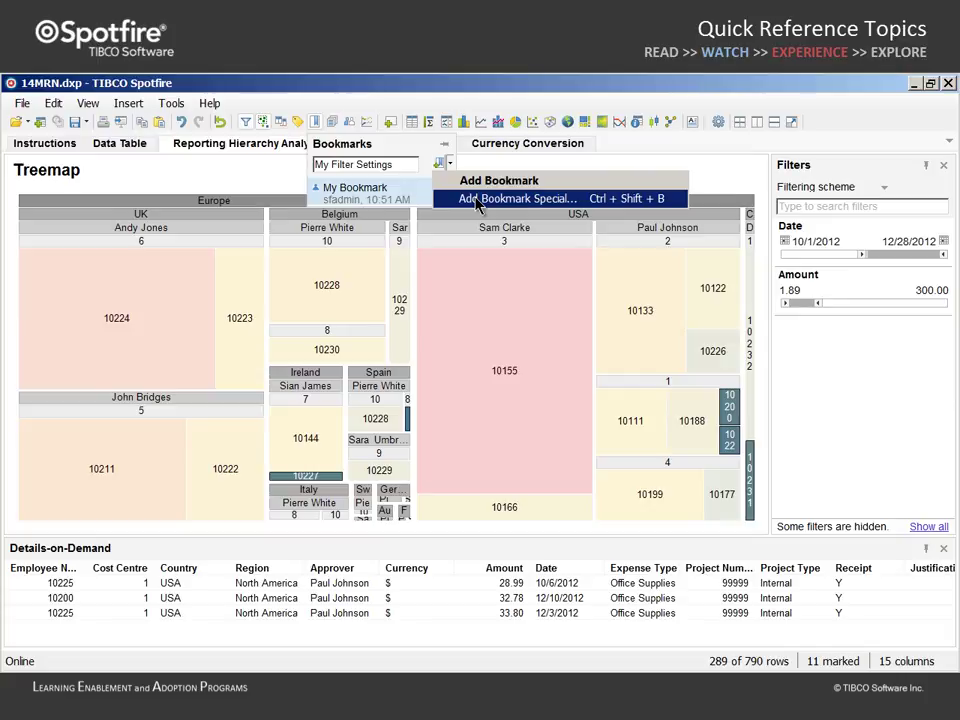
{"action": "left_click", "coordinate": [478, 199]}
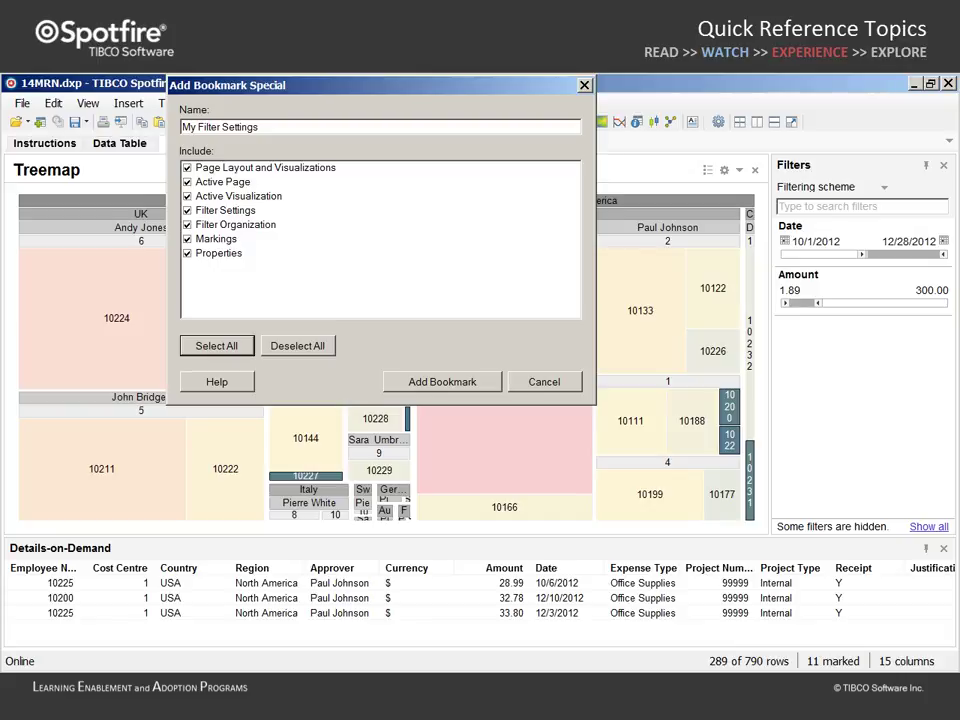
{"action": "left_click", "coordinate": [282, 348]}
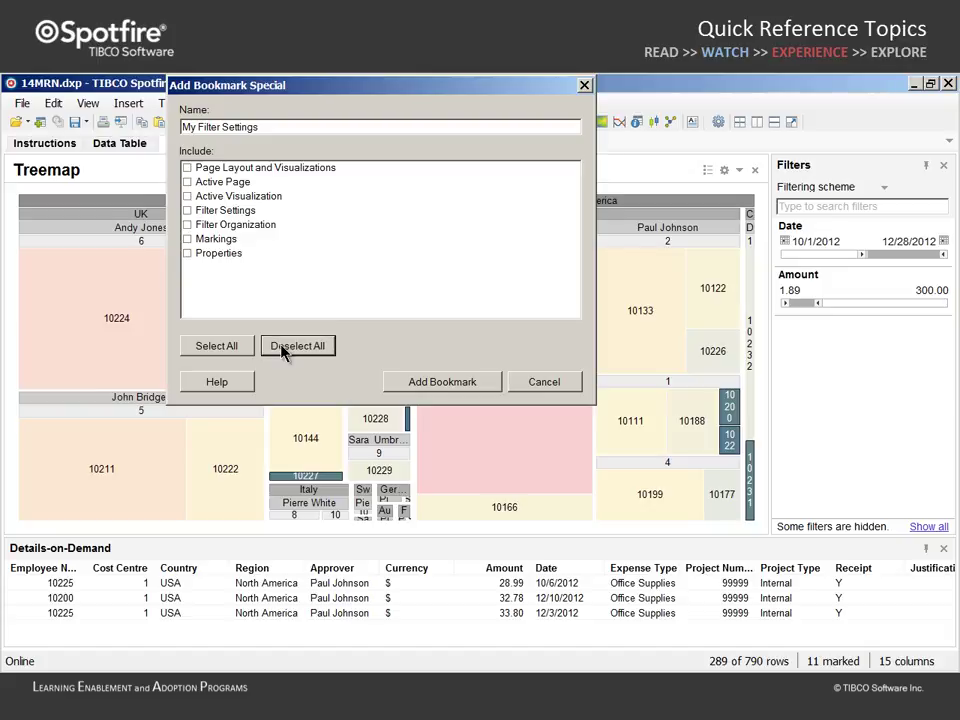
{"action": "left_click", "coordinate": [187, 212]}
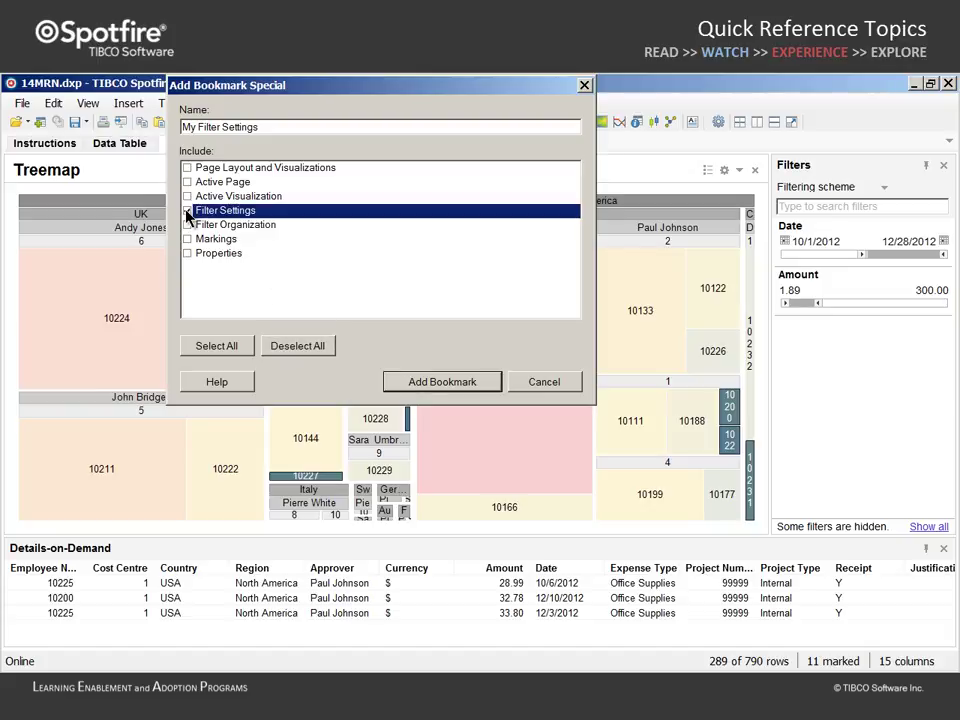
{"action": "left_click", "coordinate": [442, 382]}
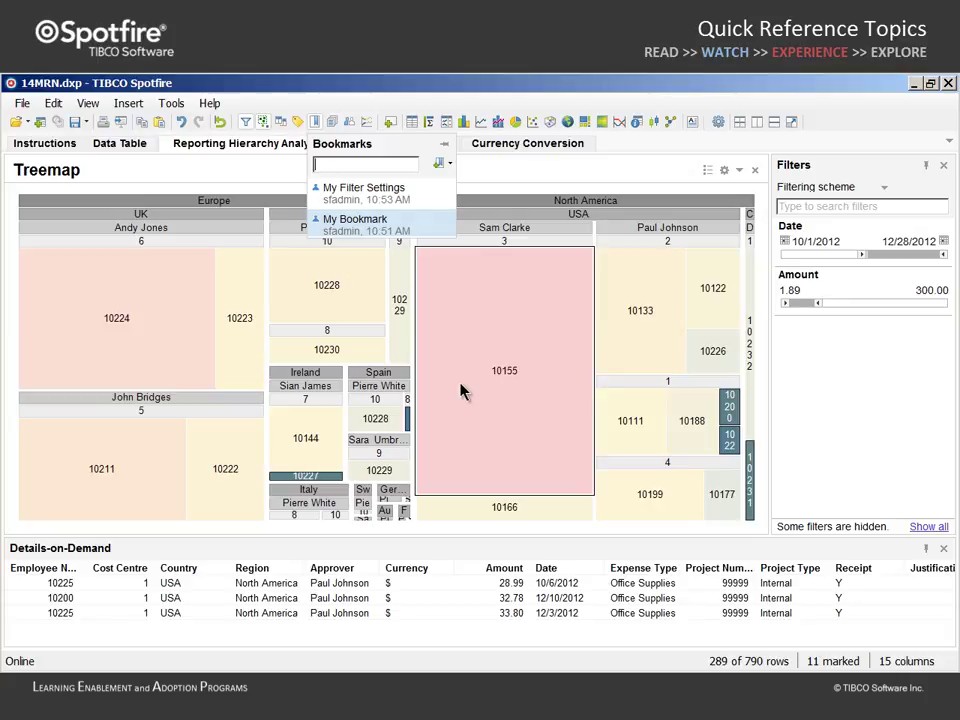
- Clear marking, reset all filters, then apply My Filter Settings to restore the Date and Amount filters
{"action": "left_click", "coordinate": [761, 392]}
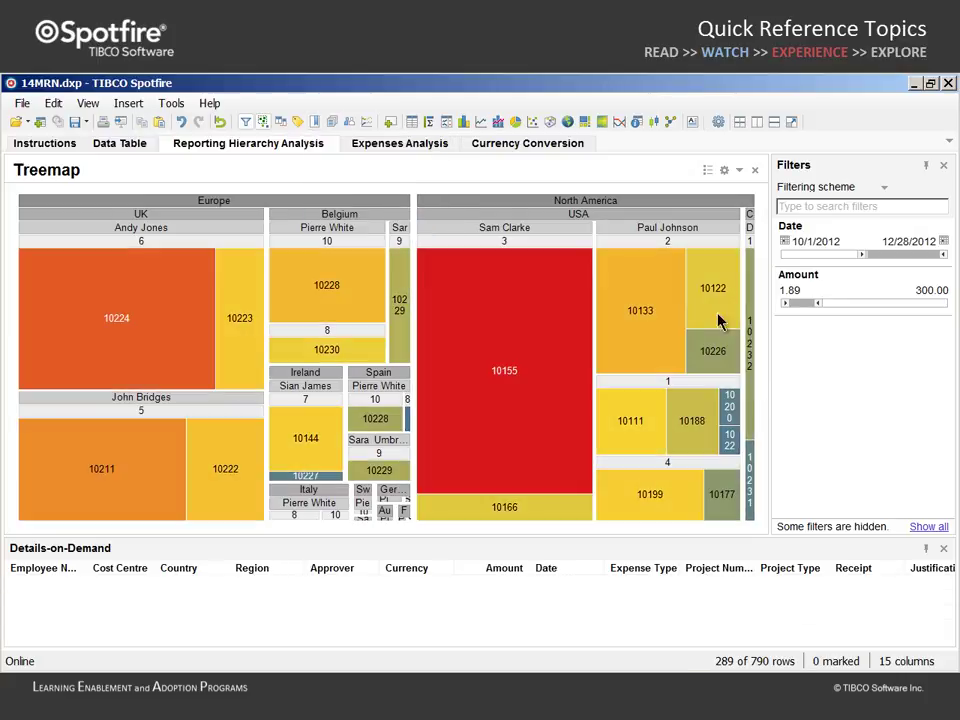
{"action": "left_click", "coordinate": [245, 121]}
{"action": "left_click", "coordinate": [314, 121]}
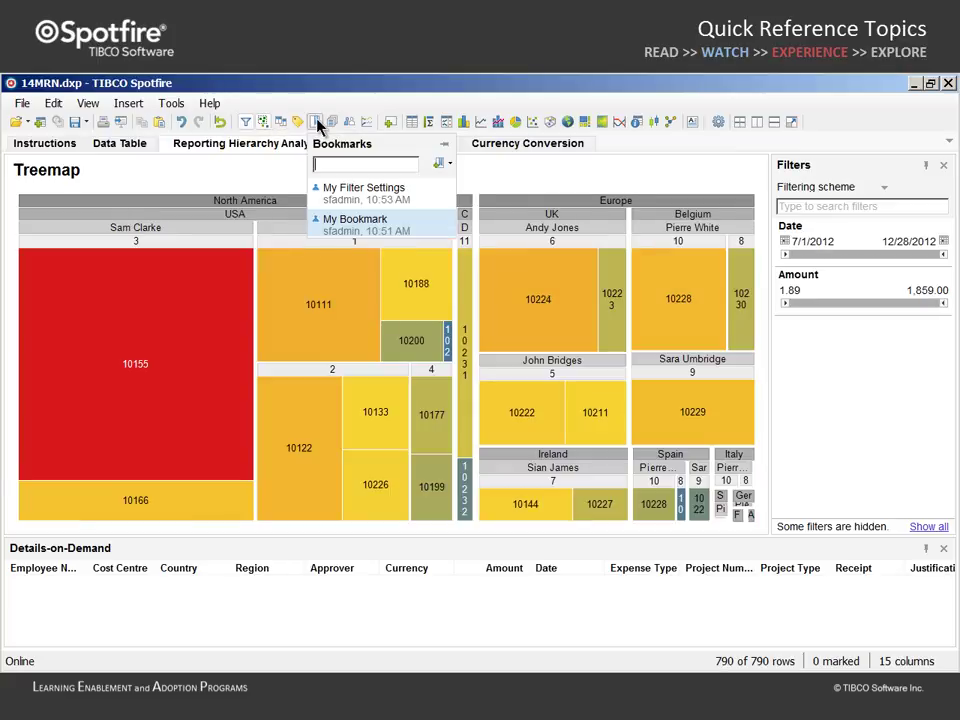
{"action": "left_click", "coordinate": [335, 190]}
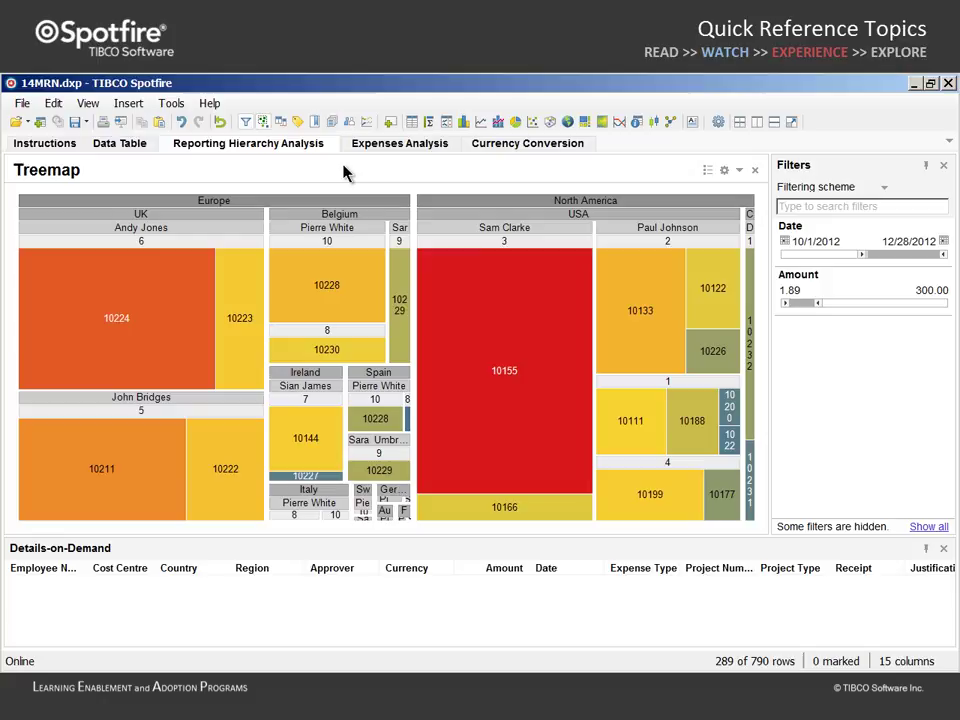
- Add a special bookmark 'Filter Organization A' storing only the filter organization
{"action": "left_click", "coordinate": [316, 123]}
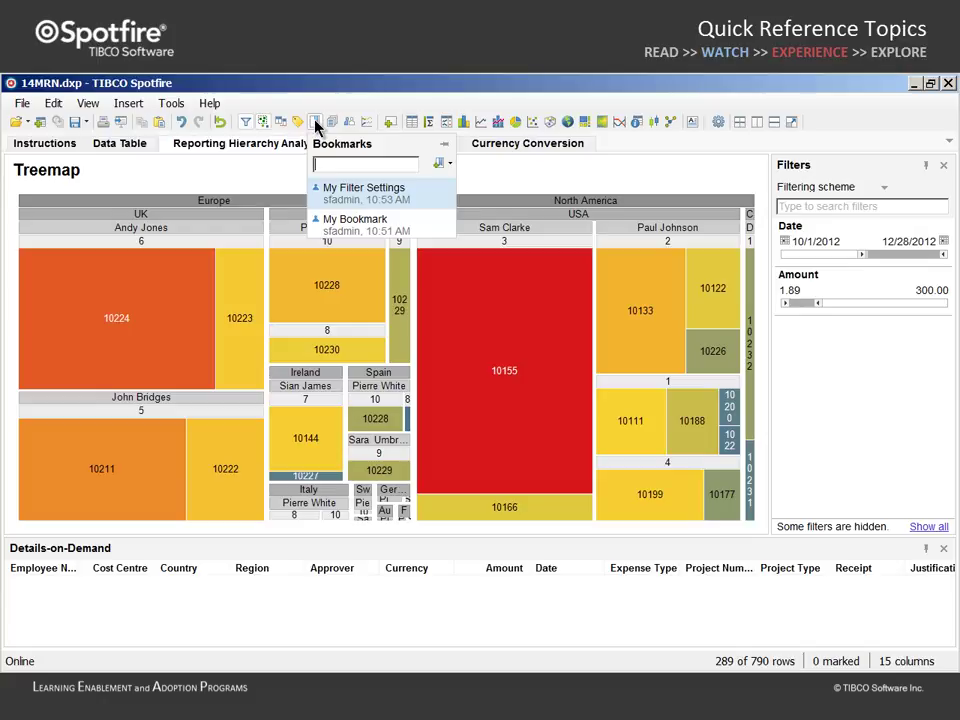
{"action": "type", "text": "Filter Organization A"}
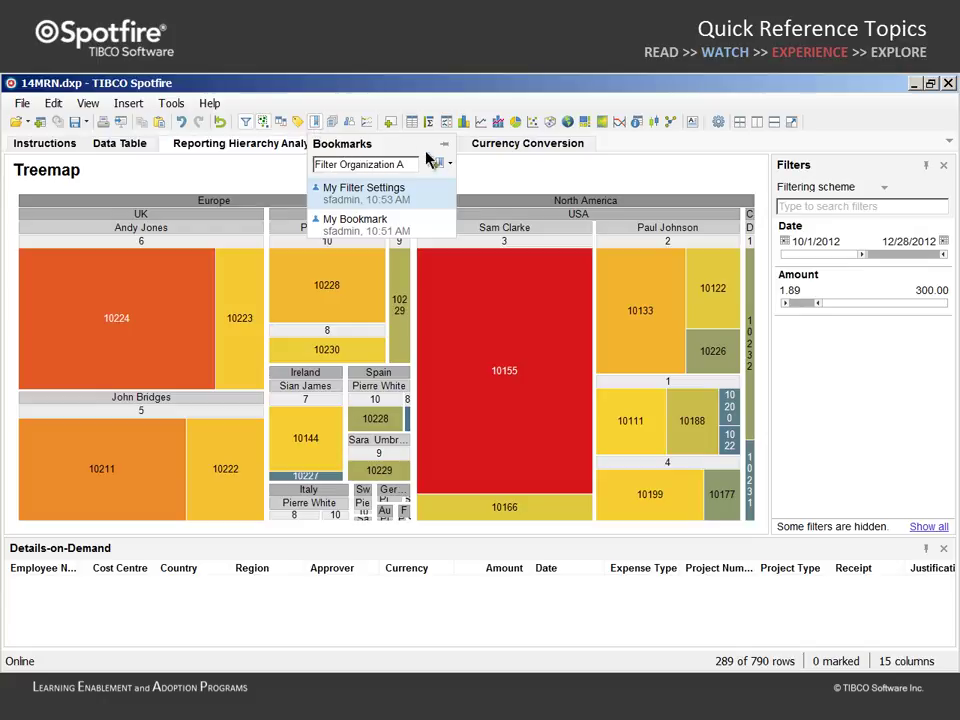
{"action": "left_click", "coordinate": [448, 163]}
{"action": "left_click", "coordinate": [460, 198]}
{"action": "left_click", "coordinate": [187, 210]}
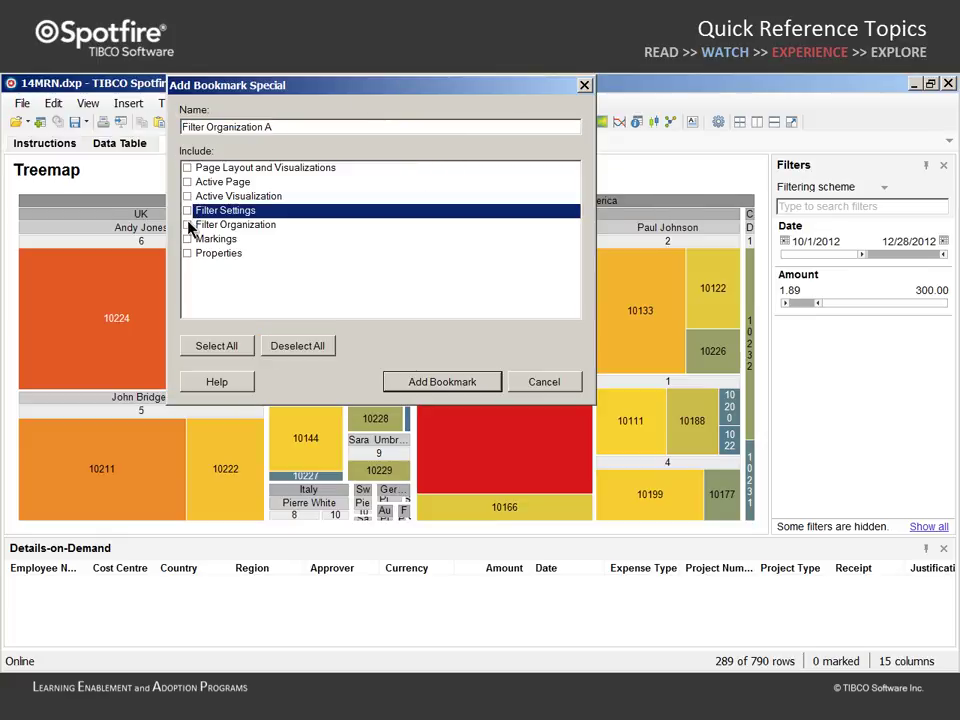
{"action": "left_click", "coordinate": [187, 224]}
{"action": "left_click", "coordinate": [432, 388]}
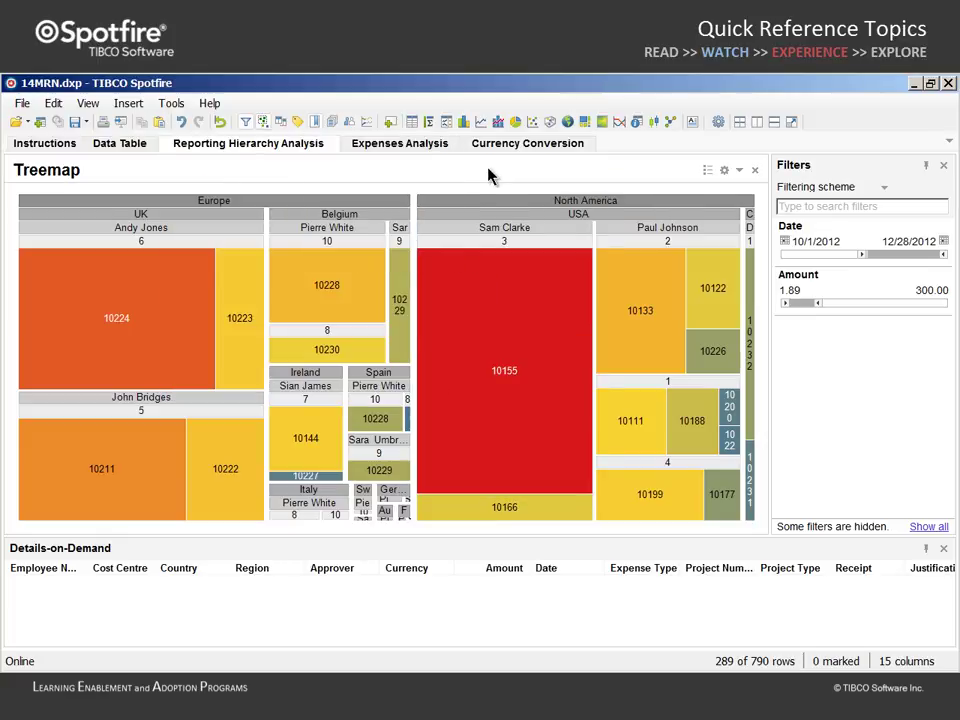
- Organize the filter panel to show only the Project Type and Project Number filters
{"action": "right_click", "coordinate": [774, 346]}
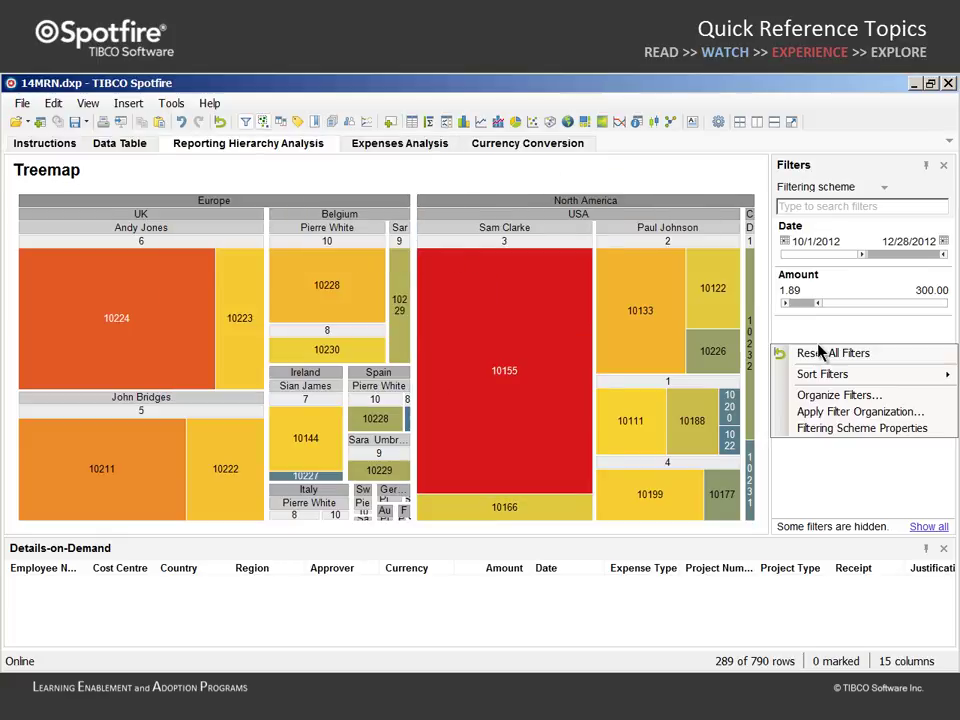
{"action": "left_click", "coordinate": [816, 395]}
{"action": "left_click", "coordinate": [310, 556]}
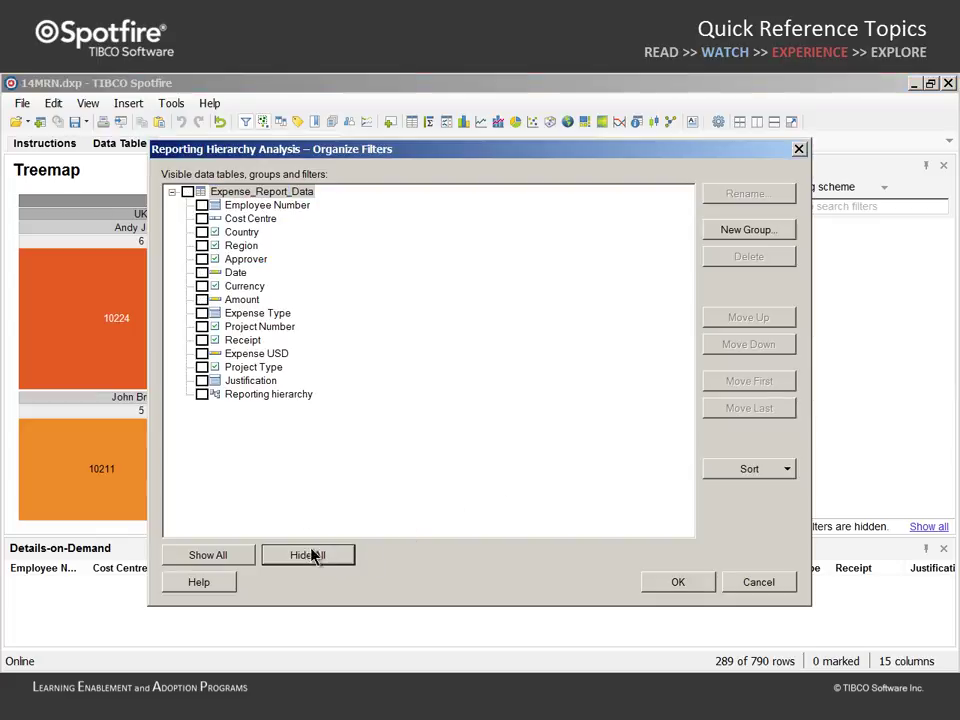
{"action": "left_click", "coordinate": [187, 192]}
{"action": "left_click", "coordinate": [201, 367]}
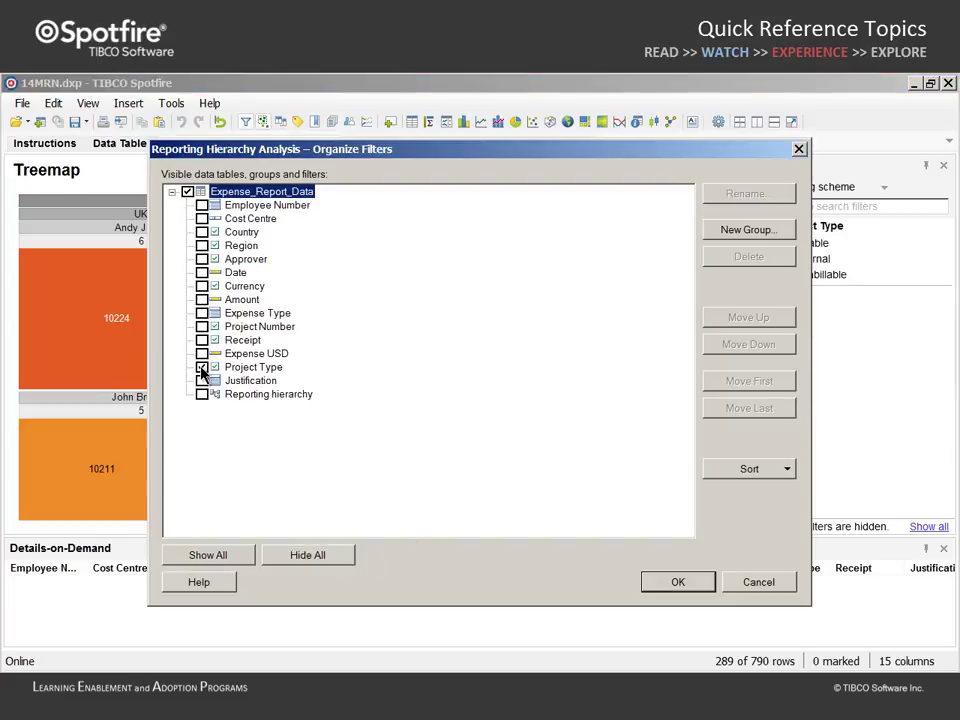
{"action": "left_click", "coordinate": [201, 327]}
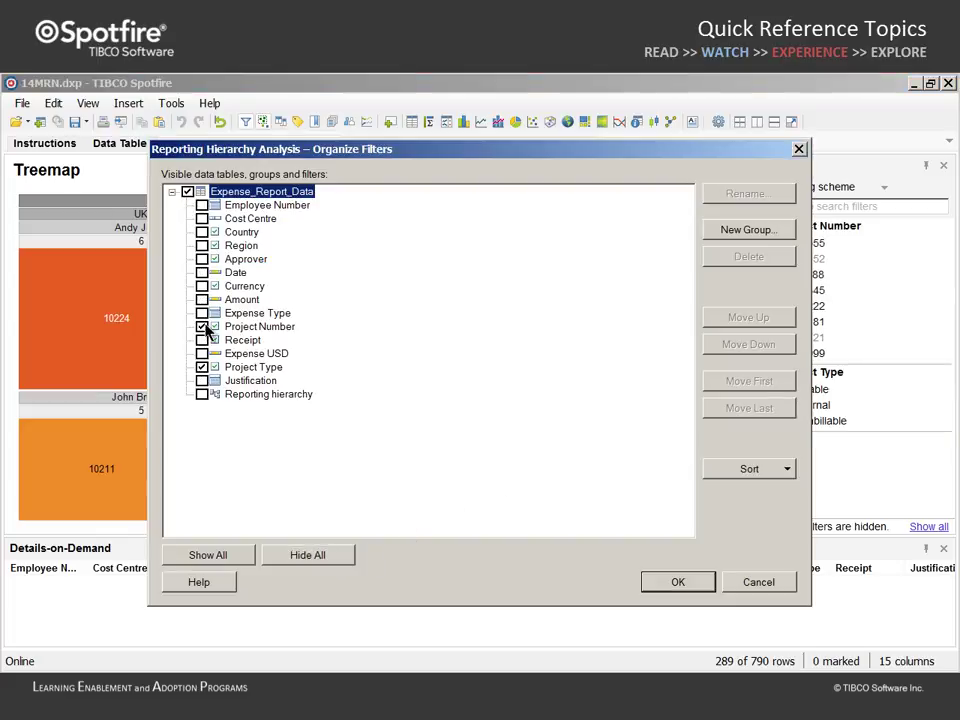
{"action": "left_click", "coordinate": [677, 584]}
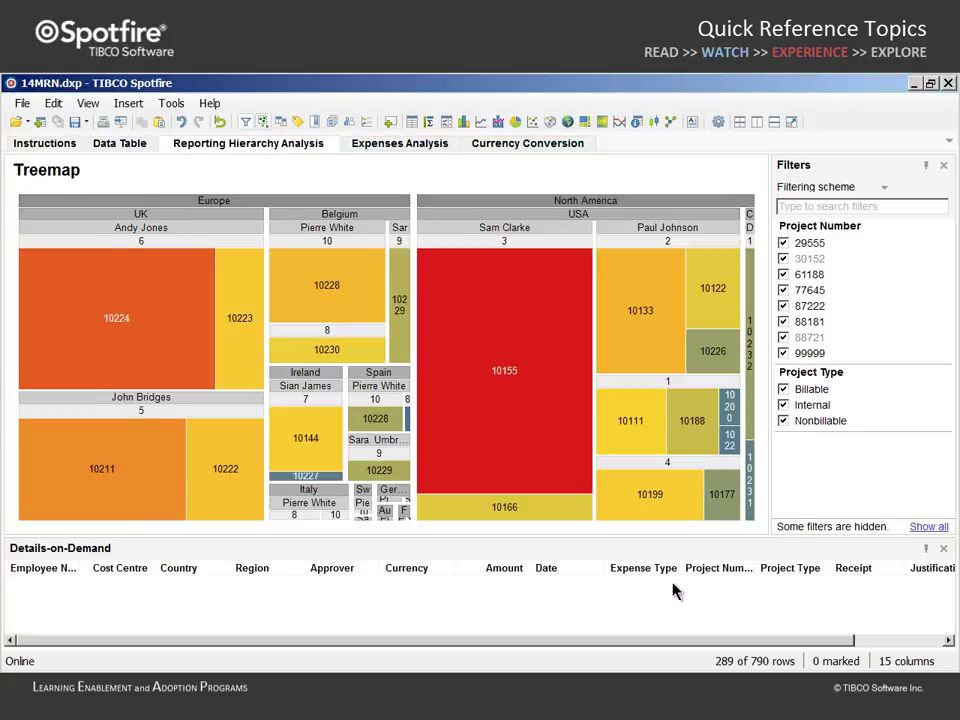
- Save this layout as bookmark 'Filter Organization B', then apply Filter Organization A
{"action": "left_click", "coordinate": [316, 121]}
{"action": "type", "text": "Filter Organization B"}
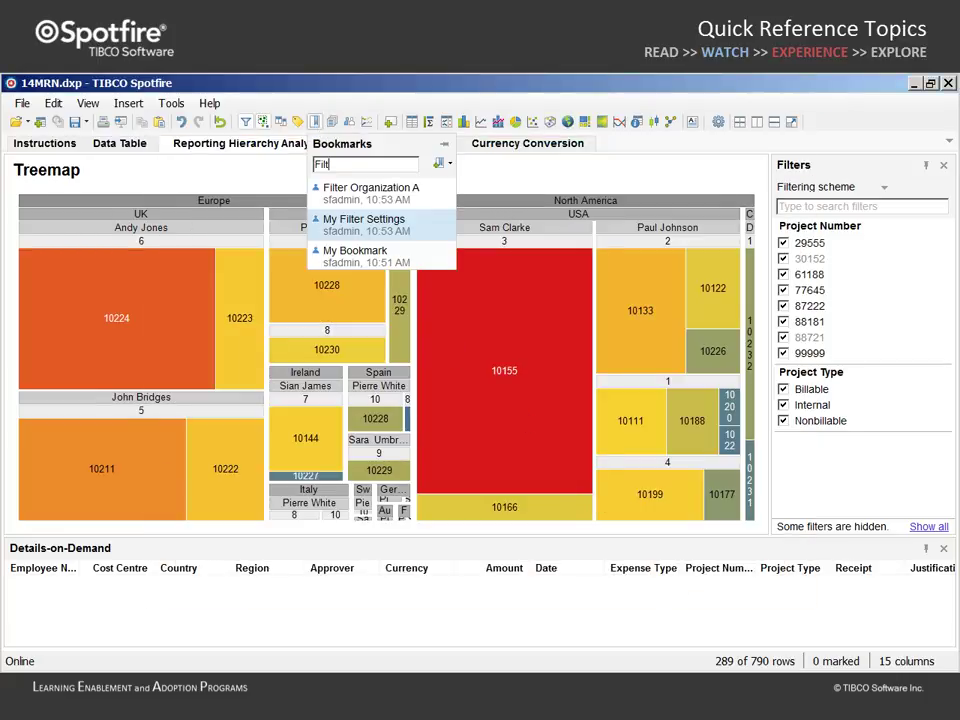
{"action": "left_click", "coordinate": [449, 163]}
{"action": "left_click", "coordinate": [476, 198]}
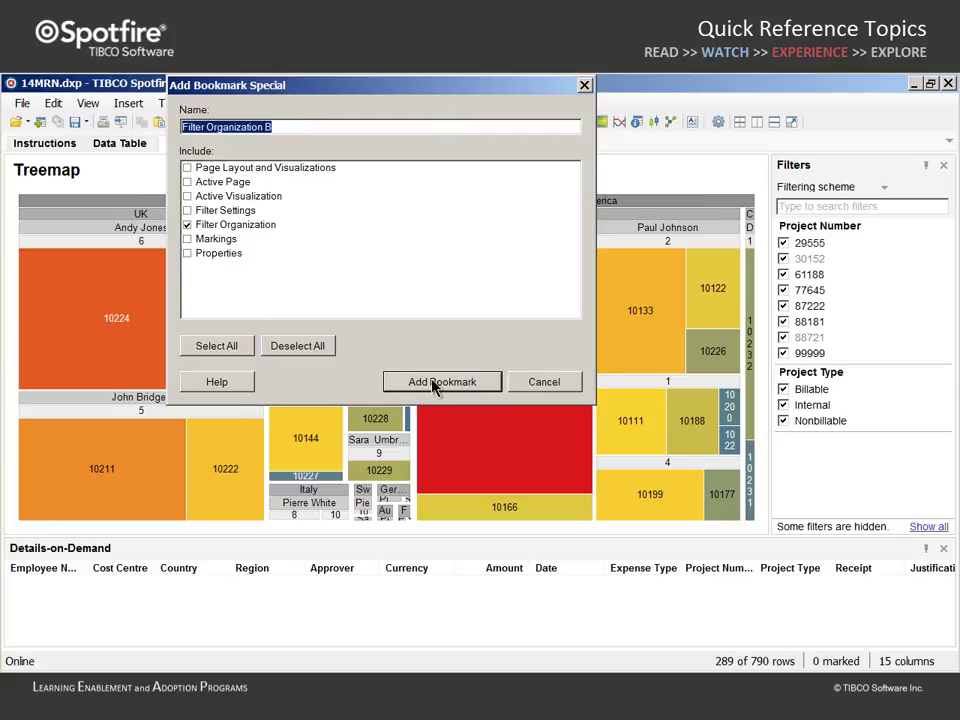
{"action": "left_click", "coordinate": [432, 384]}
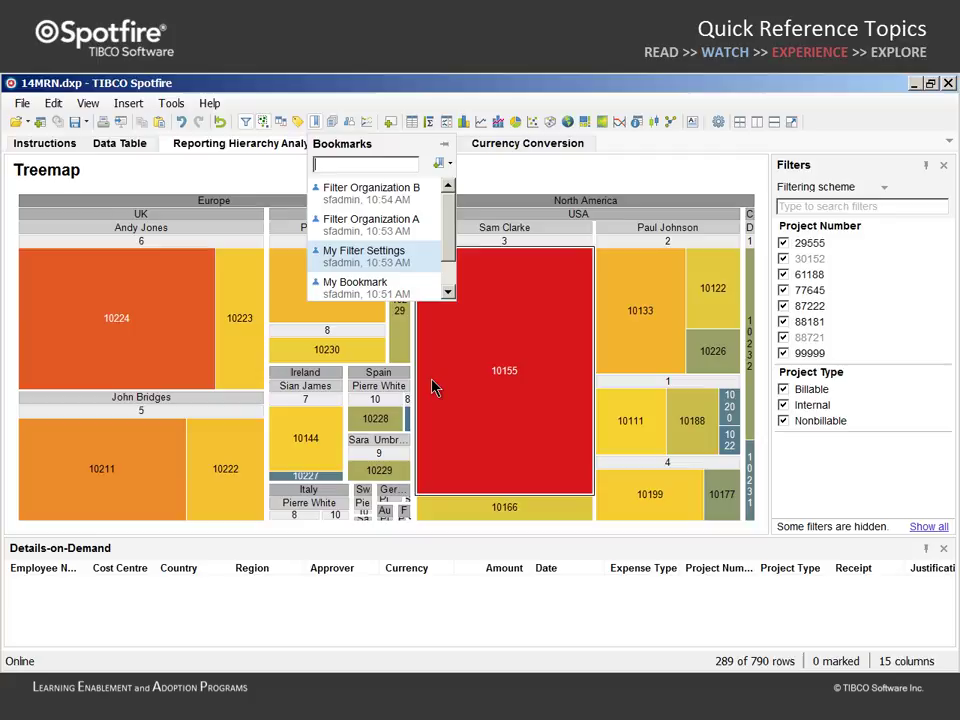
{"action": "left_click", "coordinate": [385, 225]}
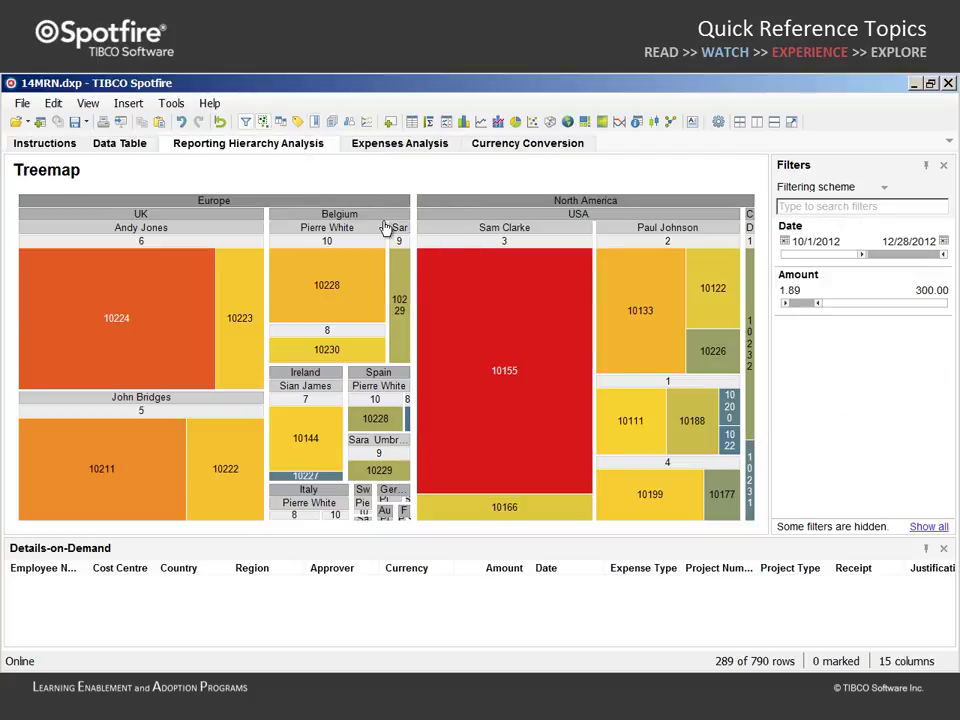
- Apply Filter Organization B, then reset all filters to show all 790 rows
{"action": "left_click", "coordinate": [315, 121]}
{"action": "left_click", "coordinate": [343, 192]}
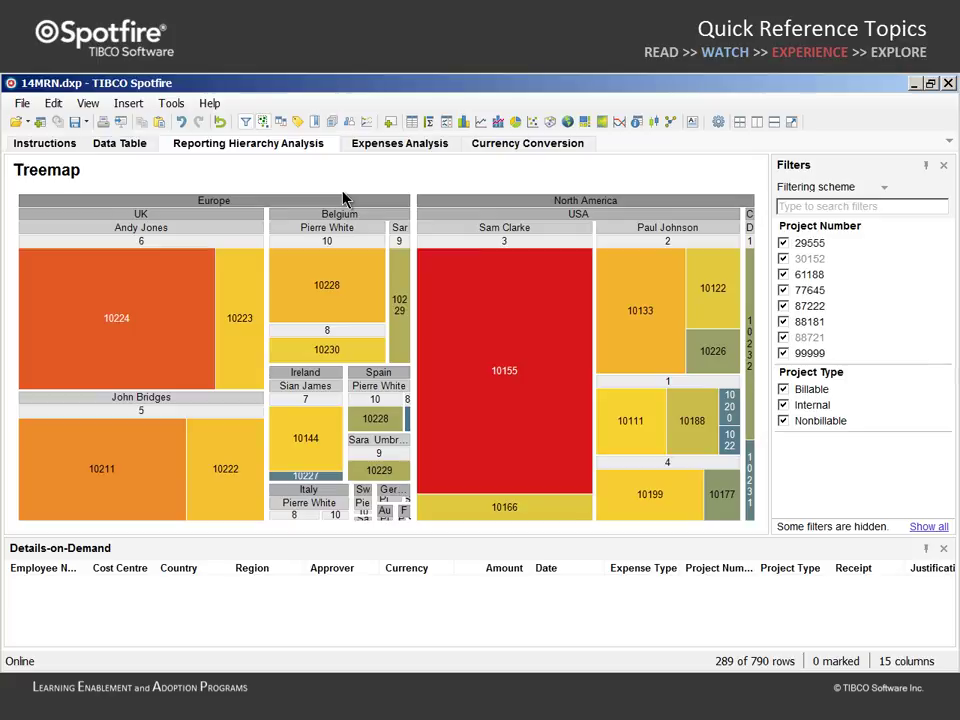
{"action": "left_click", "coordinate": [221, 122]}
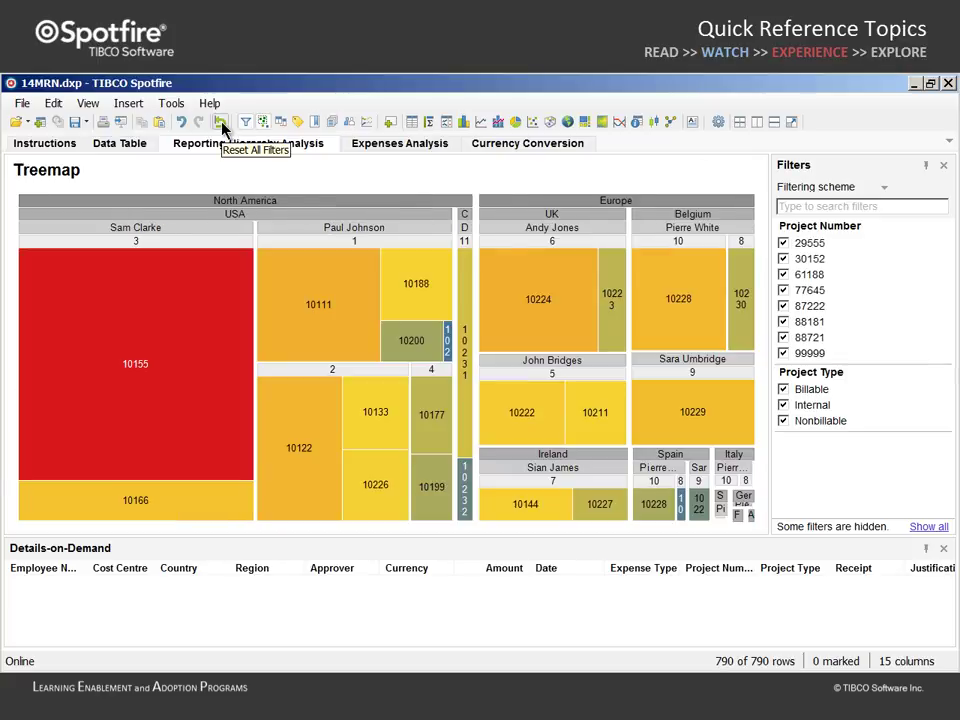
- Make both Filter Organization B and Filter Organization A public bookmarks
{"action": "left_click", "coordinate": [314, 122]}
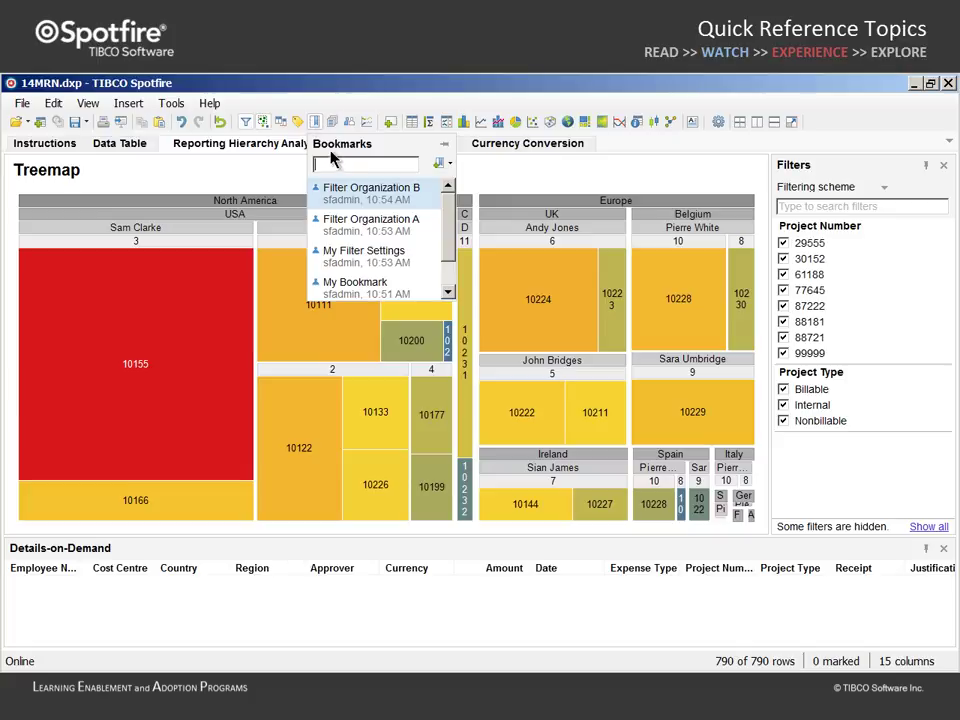
{"action": "left_click", "coordinate": [433, 191]}
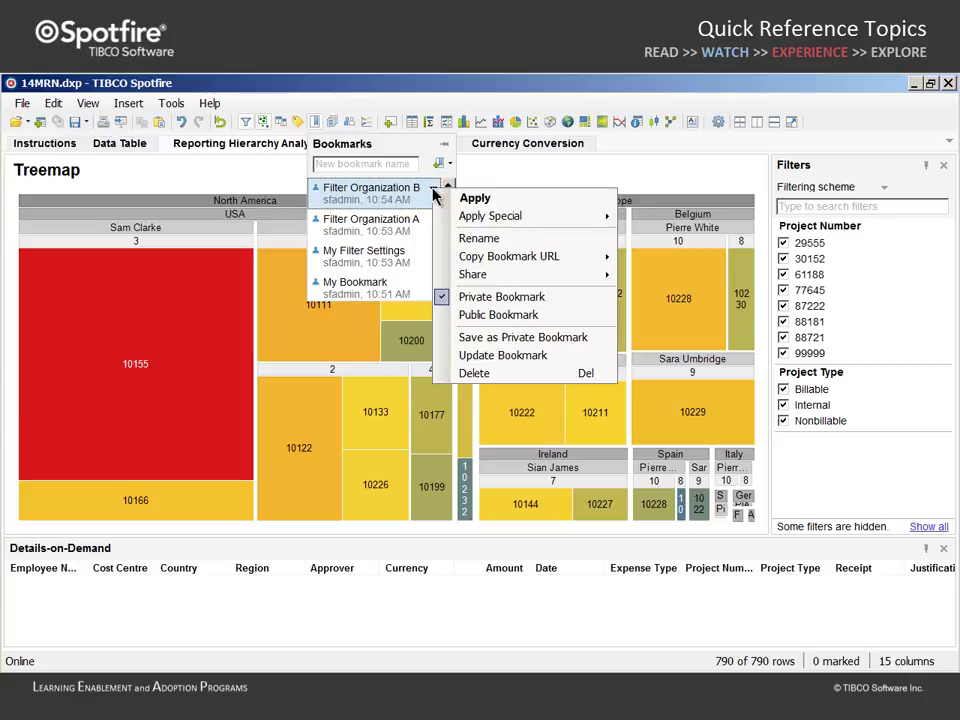
{"action": "left_click", "coordinate": [476, 316]}
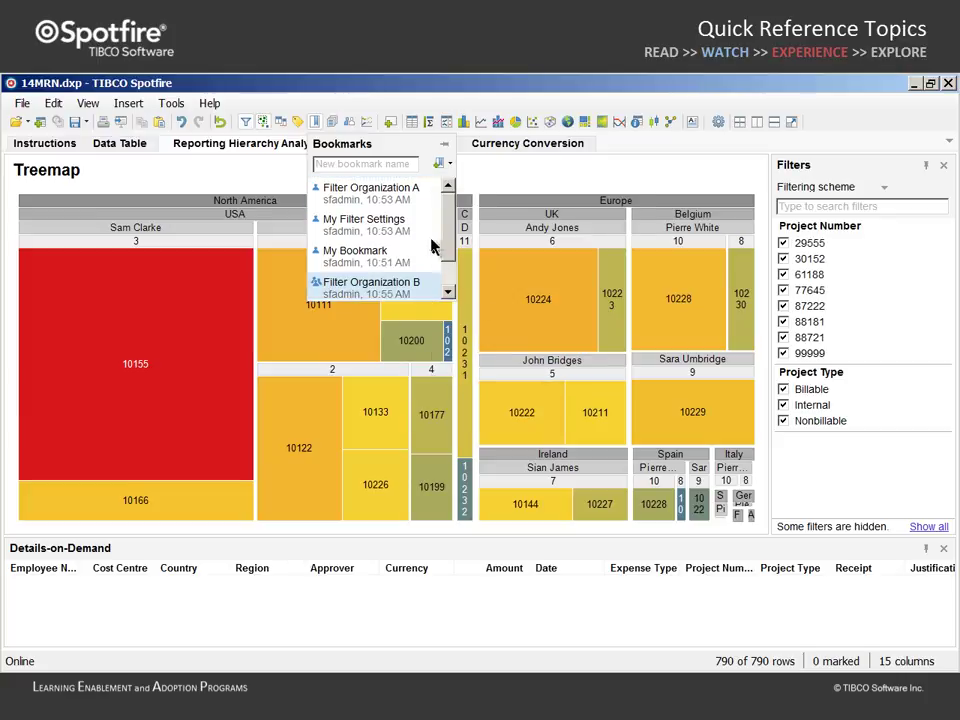
{"action": "left_click", "coordinate": [432, 192]}
{"action": "left_click", "coordinate": [474, 318]}
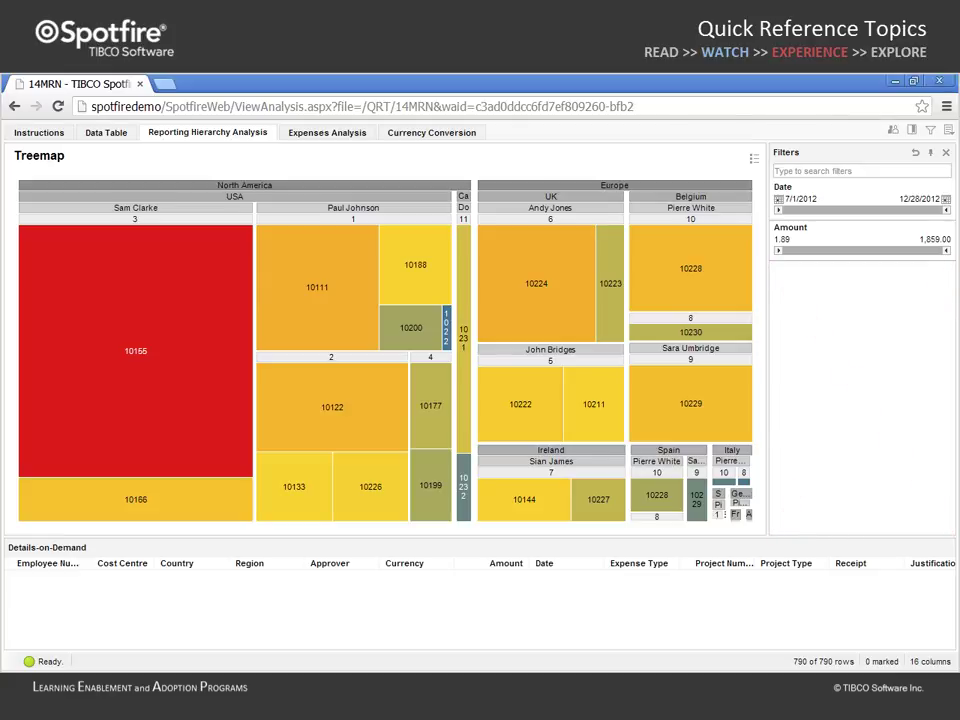
- In the Web Player, apply Filter Organization B and then Filter Organization A
{"action": "left_click", "coordinate": [912, 132]}
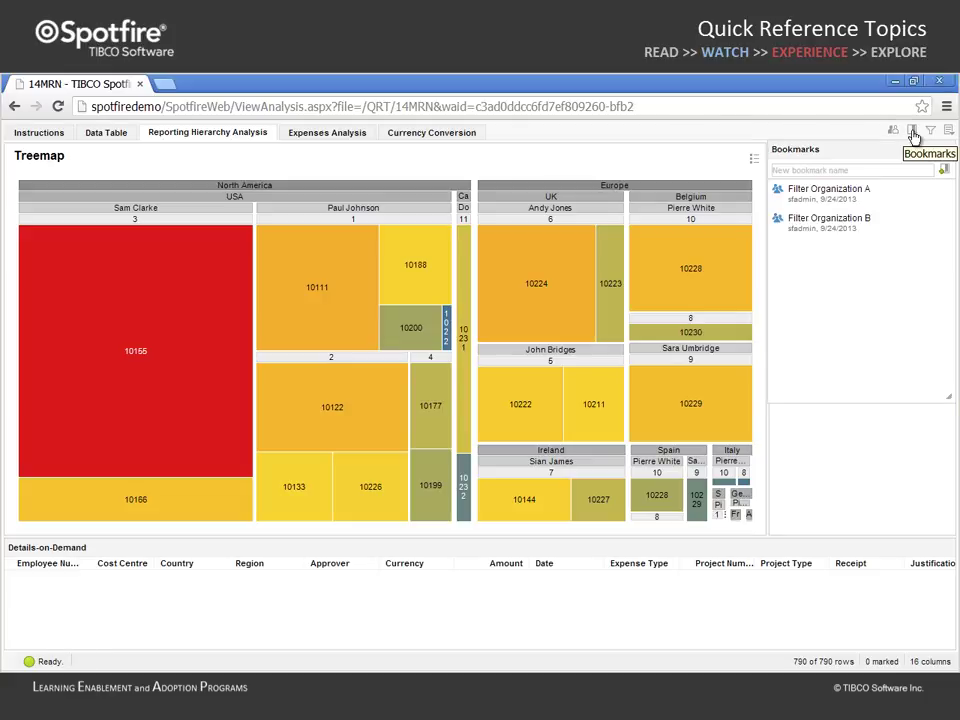
{"action": "left_click", "coordinate": [844, 212]}
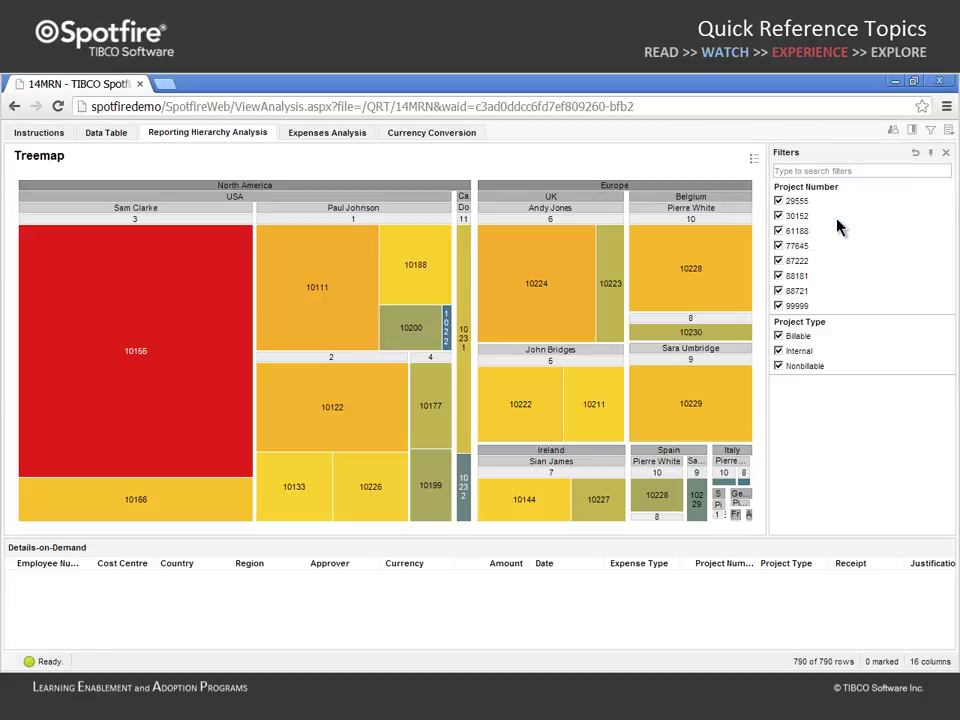
{"action": "left_click", "coordinate": [912, 131]}
{"action": "left_click", "coordinate": [845, 196]}
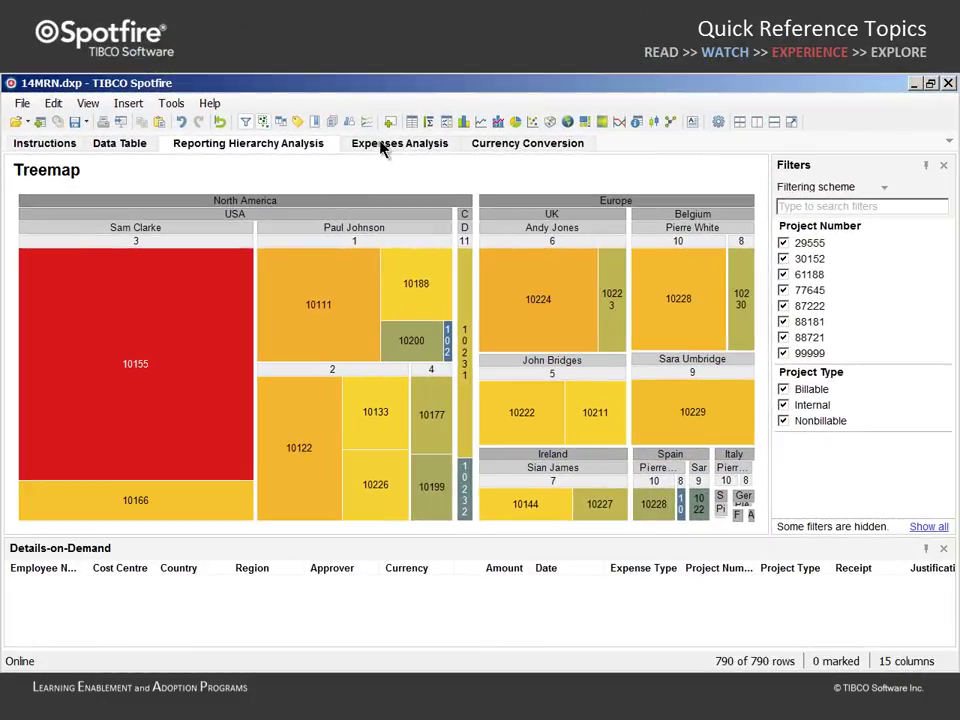
- On Expenses Analysis, show all three chart legends and mark cost centres 5–7 and tall bars near days 294–314
{"action": "left_click", "coordinate": [383, 145]}
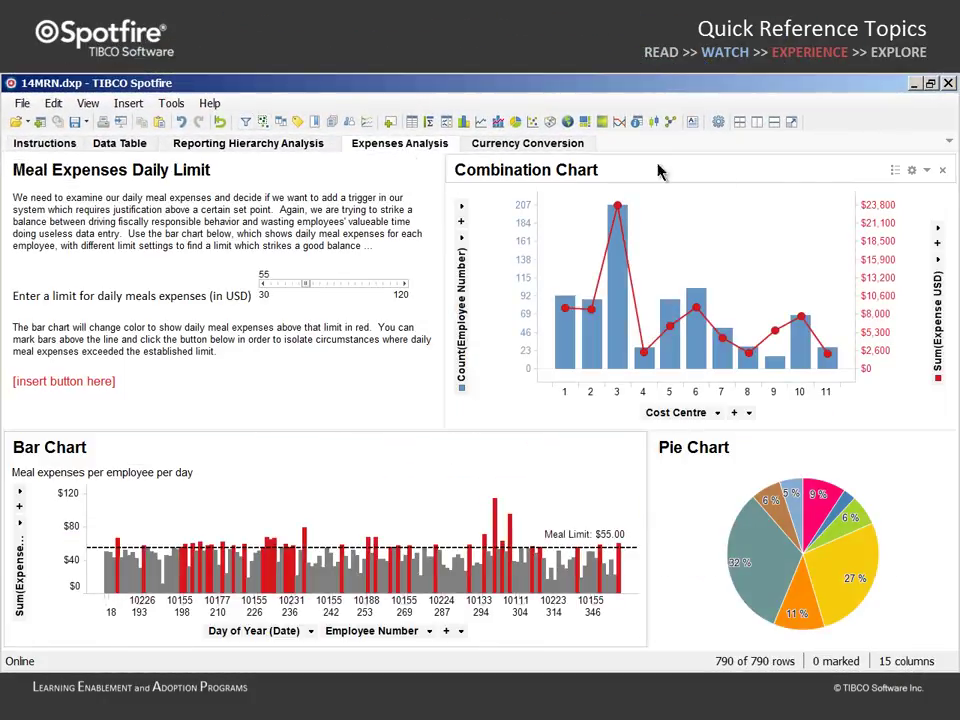
{"action": "left_click", "coordinate": [894, 172]}
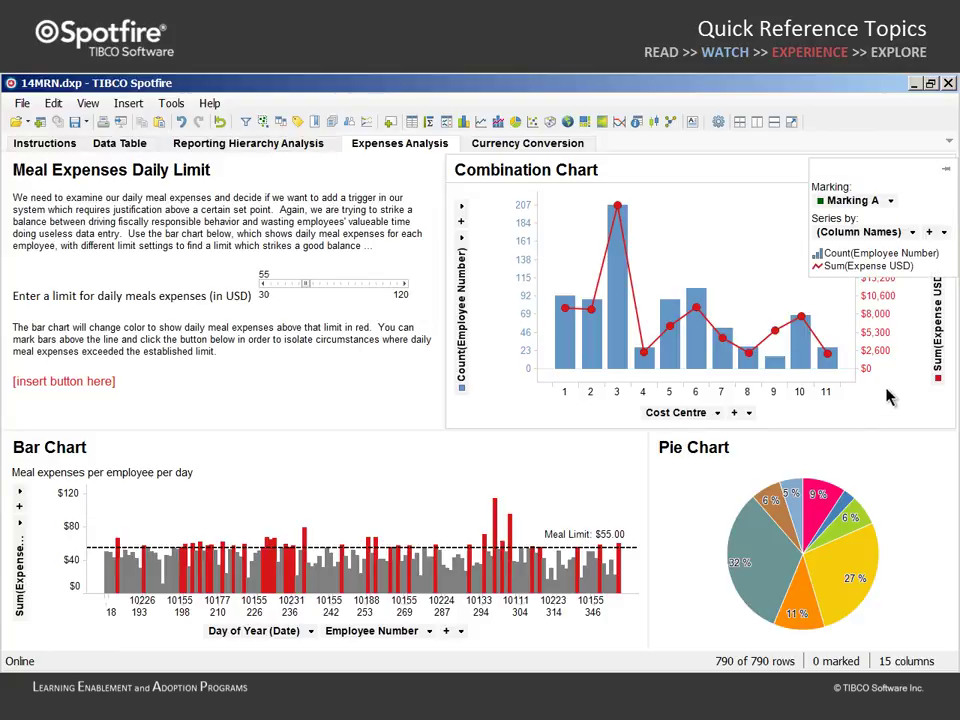
{"action": "left_click", "coordinate": [895, 448]}
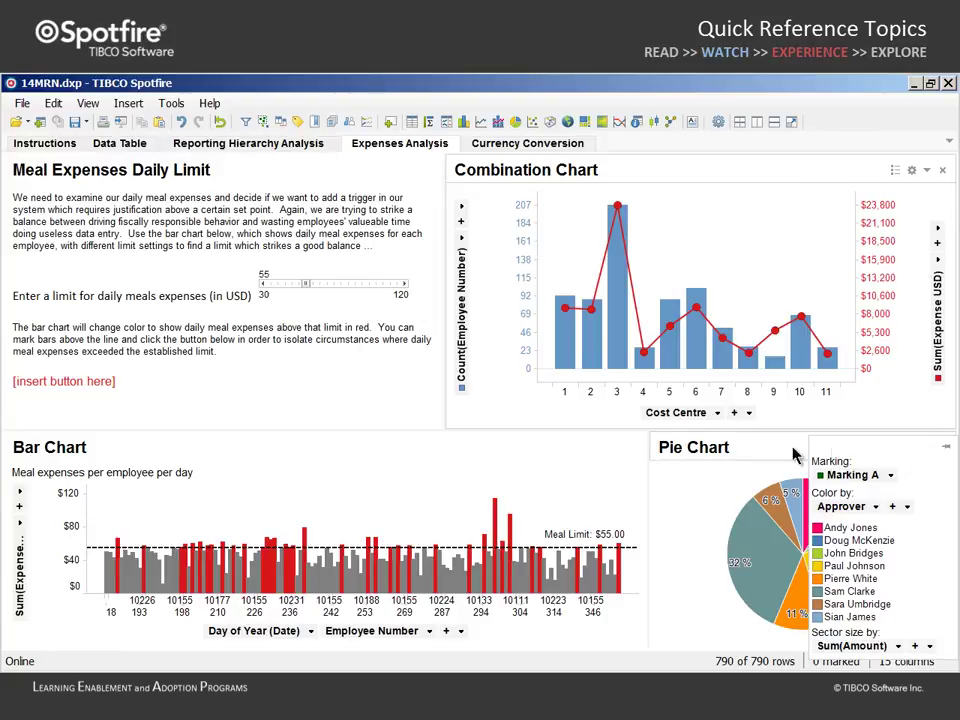
{"action": "left_click", "coordinate": [586, 448]}
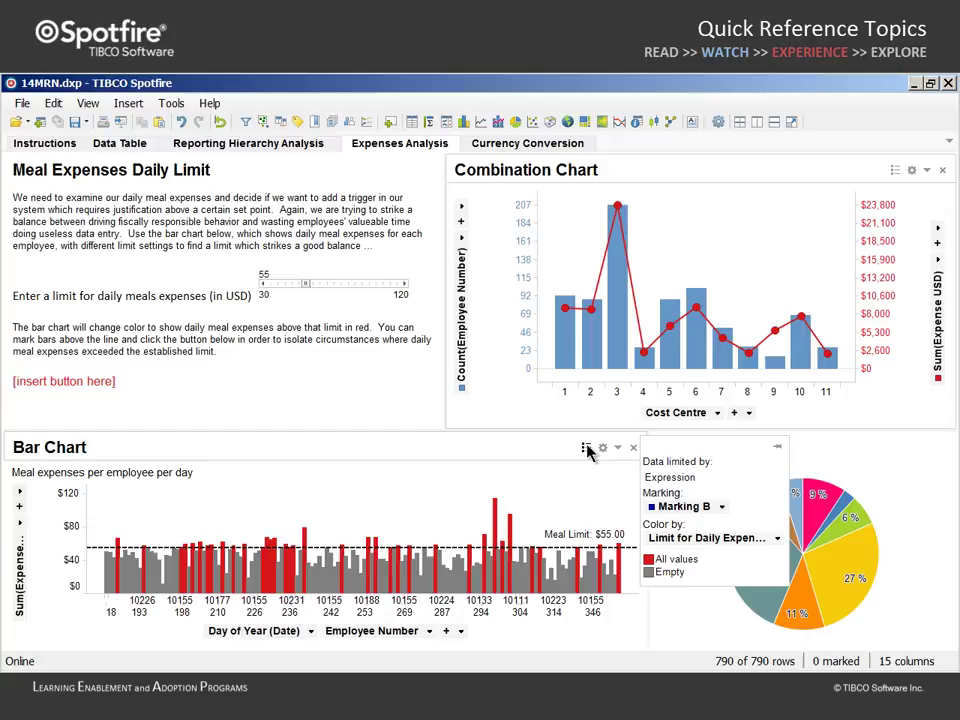
{"action": "left_click_drag", "start_coordinate": [670, 285], "coordinate": [740, 400]}
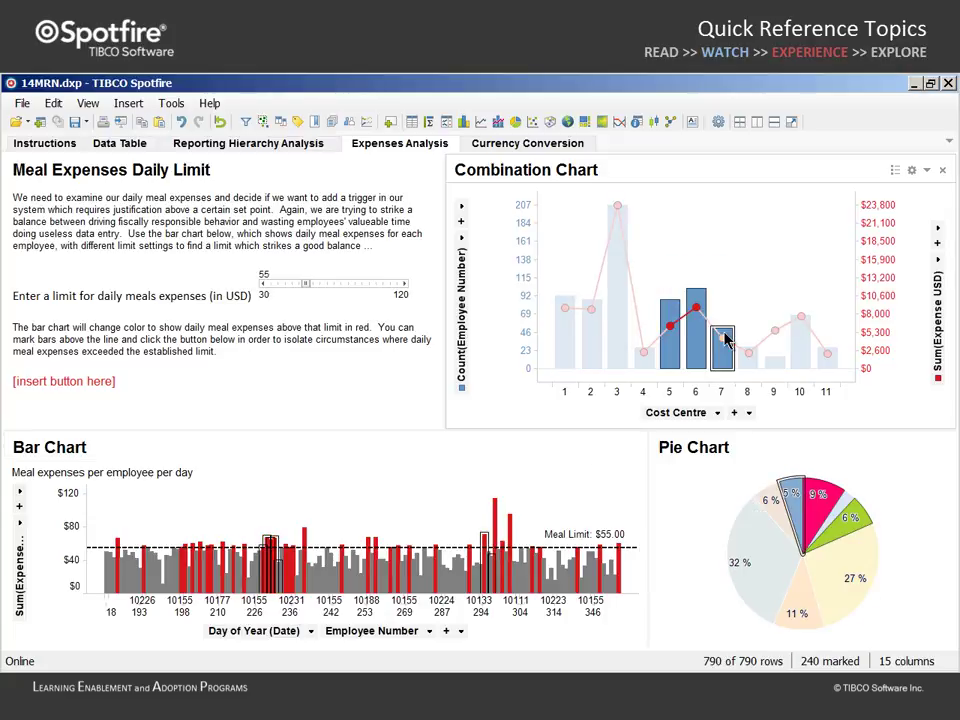
{"action": "left_click_drag", "start_coordinate": [460, 487], "coordinate": [552, 553]}
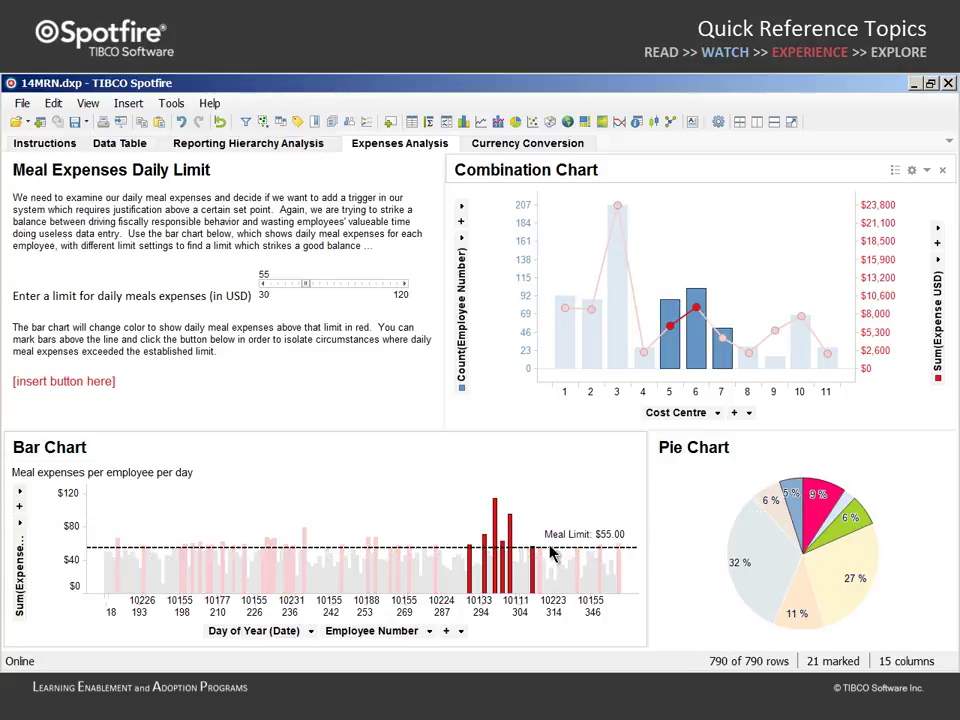
- Add a special bookmark 'My Markings' that stores only the markings
{"action": "left_click", "coordinate": [315, 122]}
{"action": "type", "text": "My Markings"}
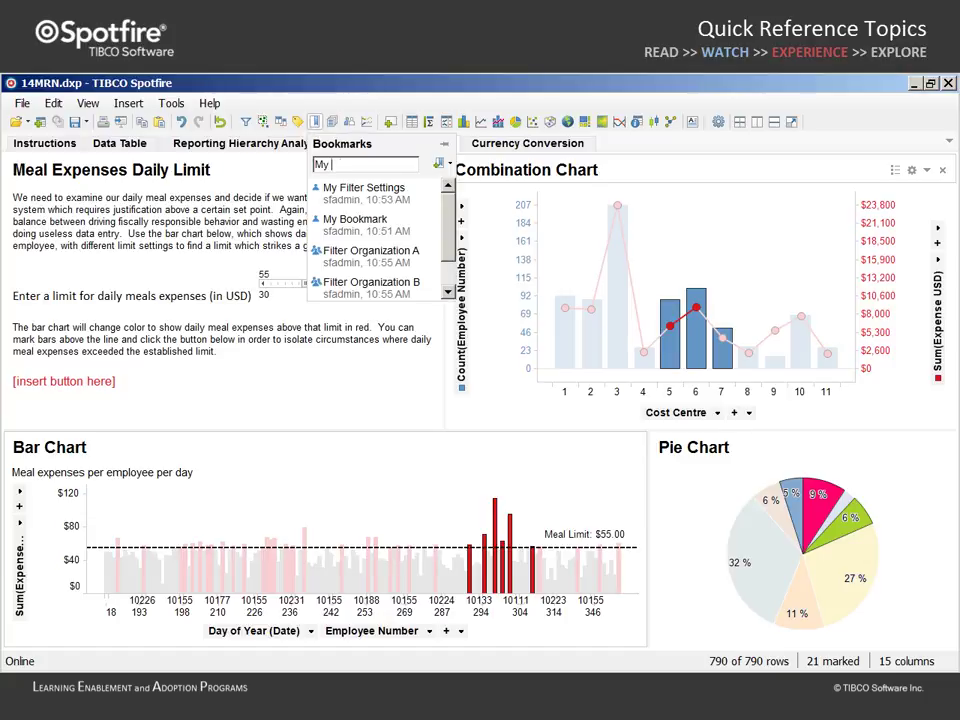
{"action": "left_click", "coordinate": [449, 163]}
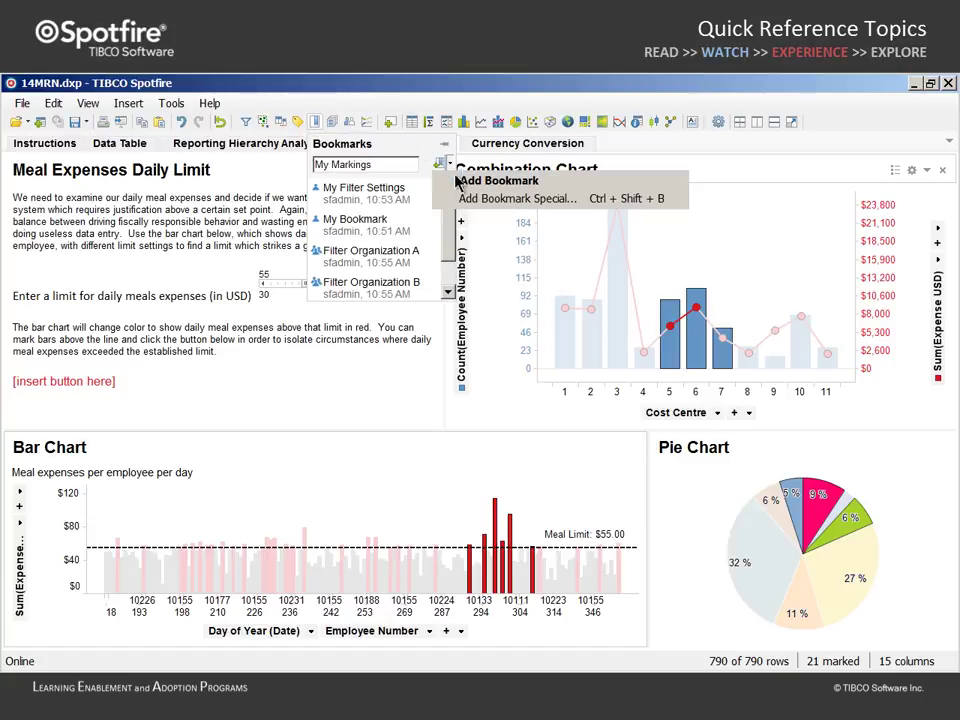
{"action": "left_click", "coordinate": [480, 197]}
{"action": "left_click", "coordinate": [199, 228]}
{"action": "left_click", "coordinate": [187, 239]}
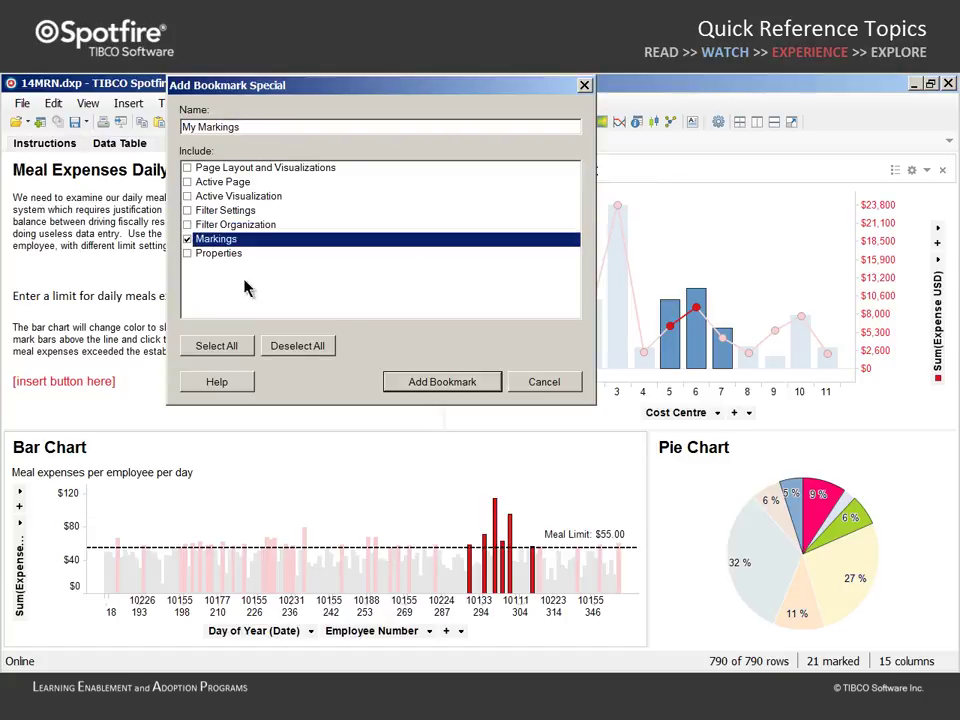
{"action": "left_click", "coordinate": [424, 382]}
- Mark the leftmost bars and cost centres 1–3, then restore the earlier marking from My Markings
{"action": "left_click_drag", "start_coordinate": [111, 510], "coordinate": [384, 555]}
{"action": "left_click_drag", "start_coordinate": [550, 205], "coordinate": [615, 331]}
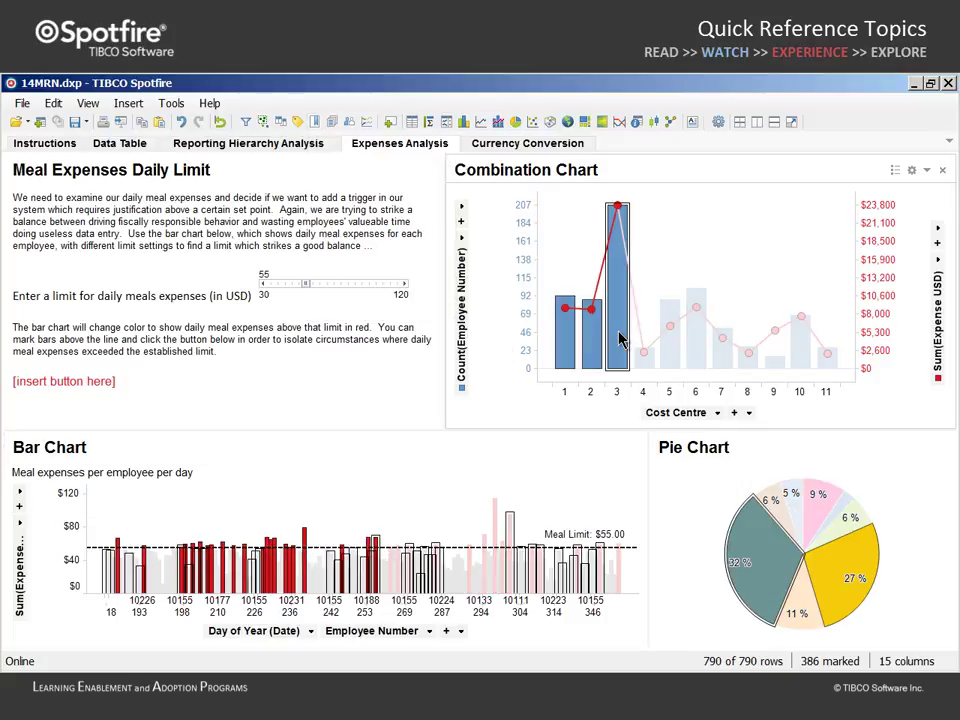
{"action": "left_click", "coordinate": [317, 122]}
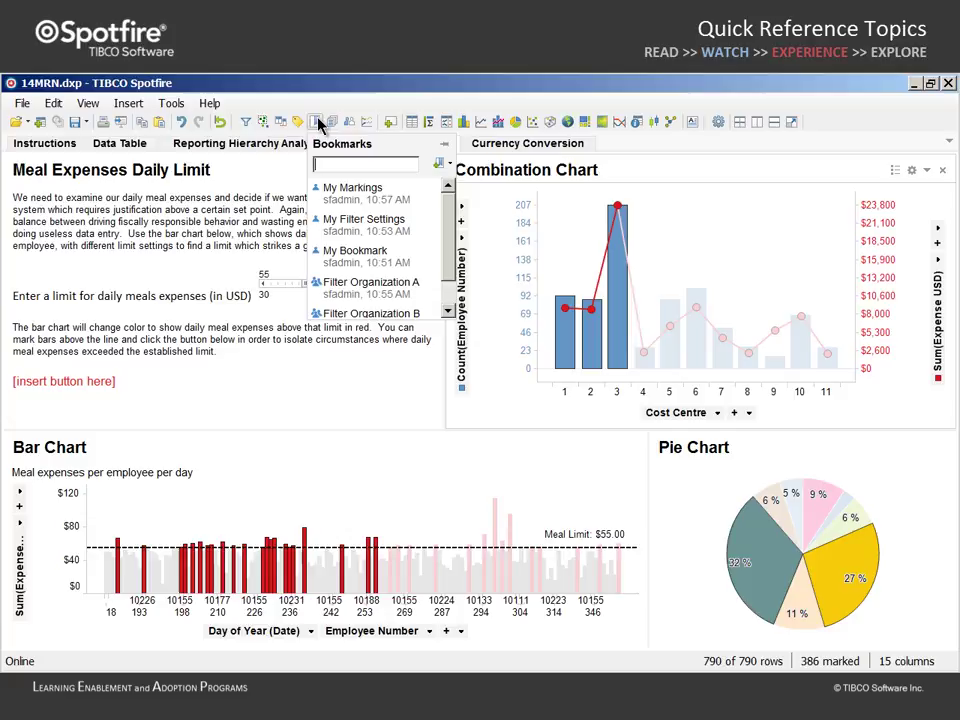
{"action": "left_click", "coordinate": [341, 196]}
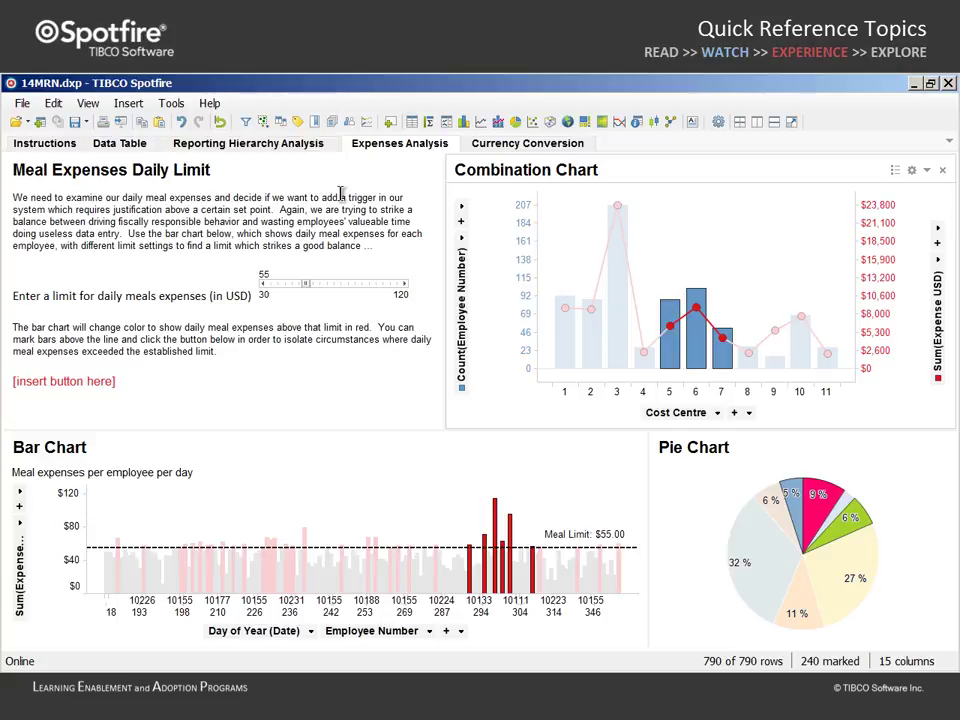
- Clear marking, move the daily meal limit slider to 75, and mark the bars above the $75.00 line
{"action": "left_click", "coordinate": [325, 528]}
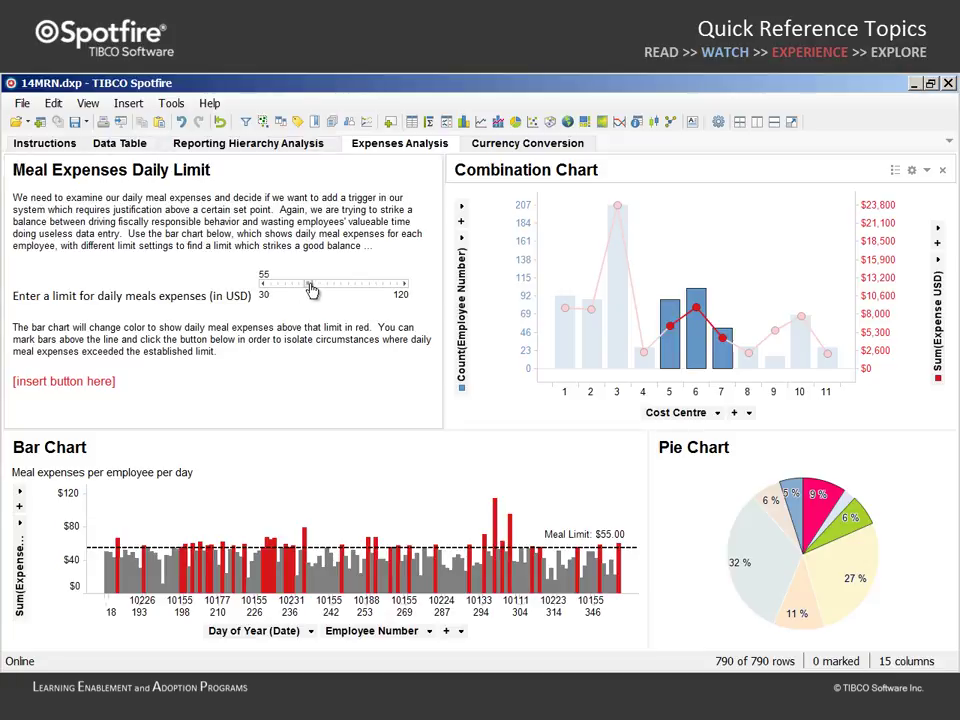
{"action": "left_click_drag", "start_coordinate": [306, 286], "coordinate": [336, 289]}
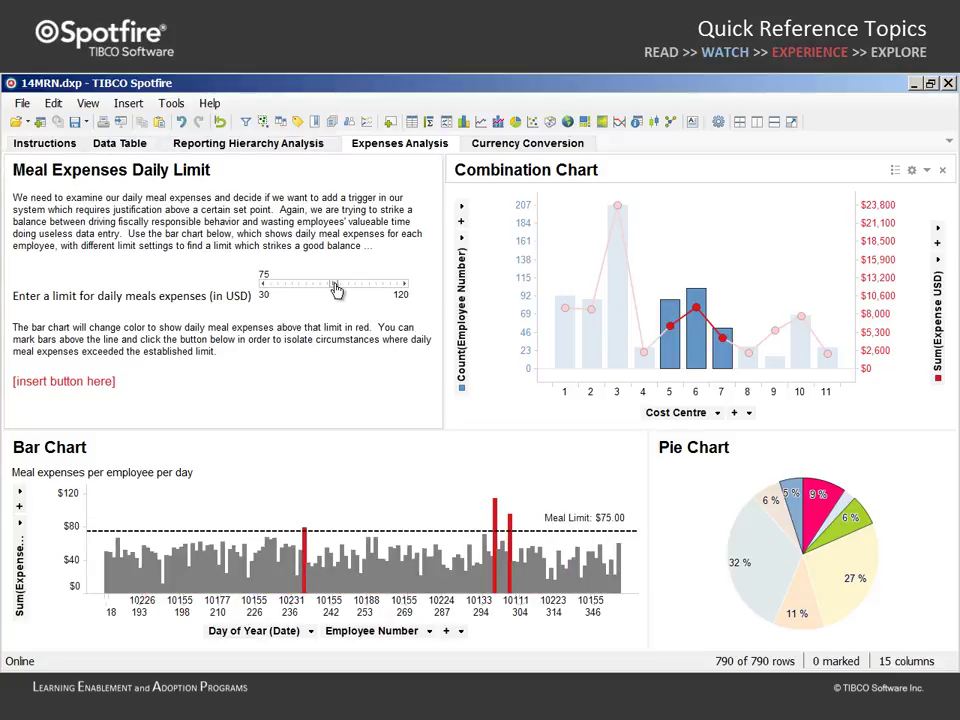
{"action": "left_click_drag", "start_coordinate": [257, 488], "coordinate": [560, 540]}
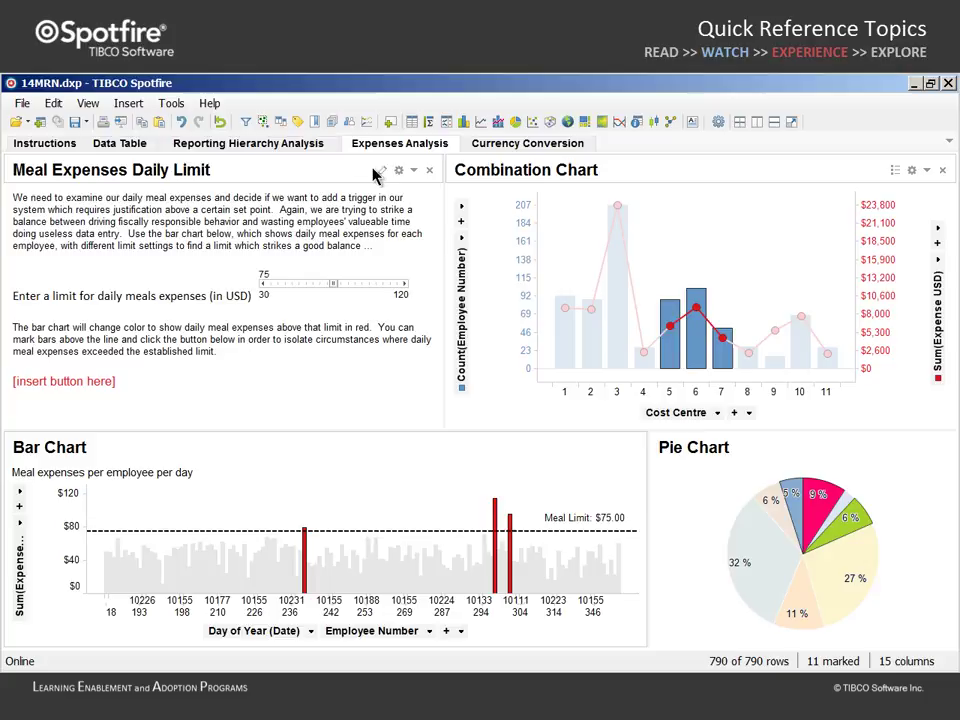
- Swap the [insert button here] placeholder for an 'Isolate high meal expenses' button running Filter to Marked Rows
{"action": "left_click", "coordinate": [383, 174]}
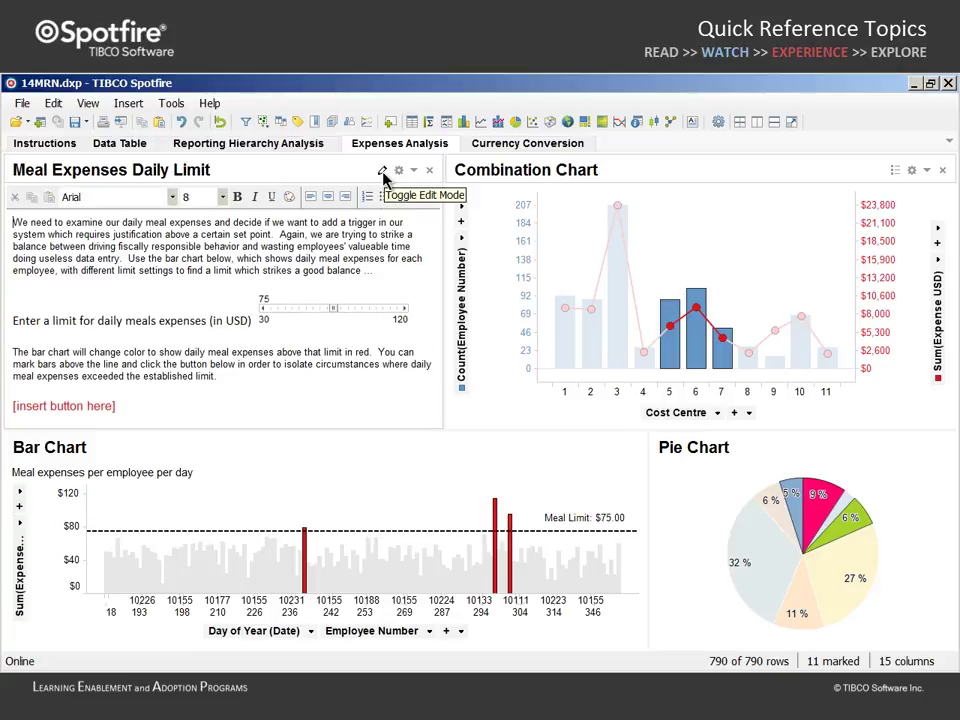
{"action": "left_click_drag", "start_coordinate": [118, 406], "coordinate": [12, 406]}
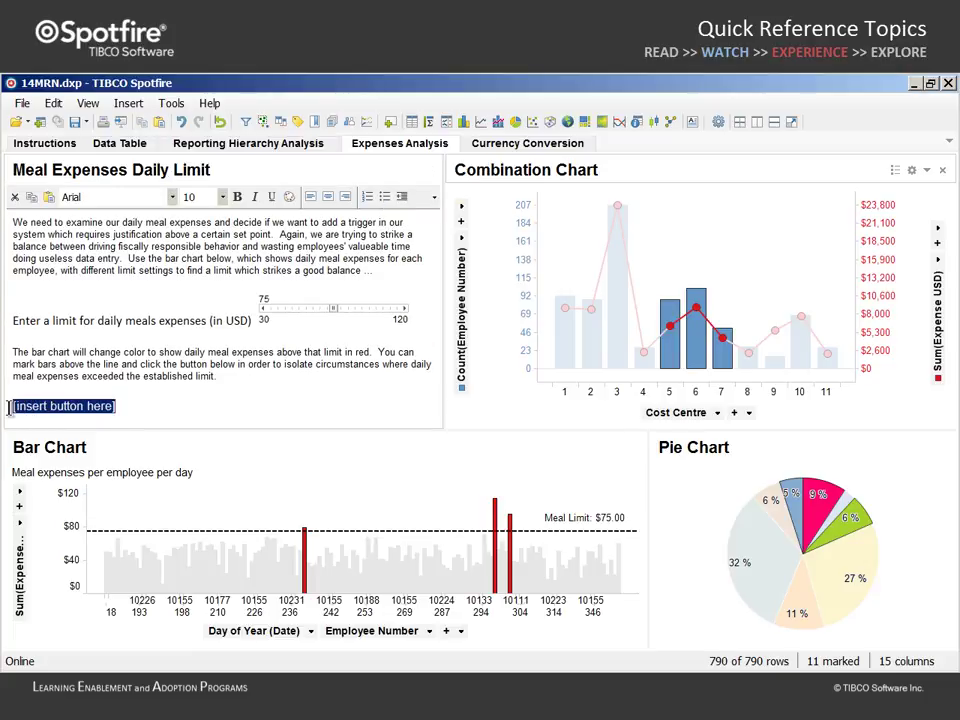
{"action": "left_click", "coordinate": [432, 198]}
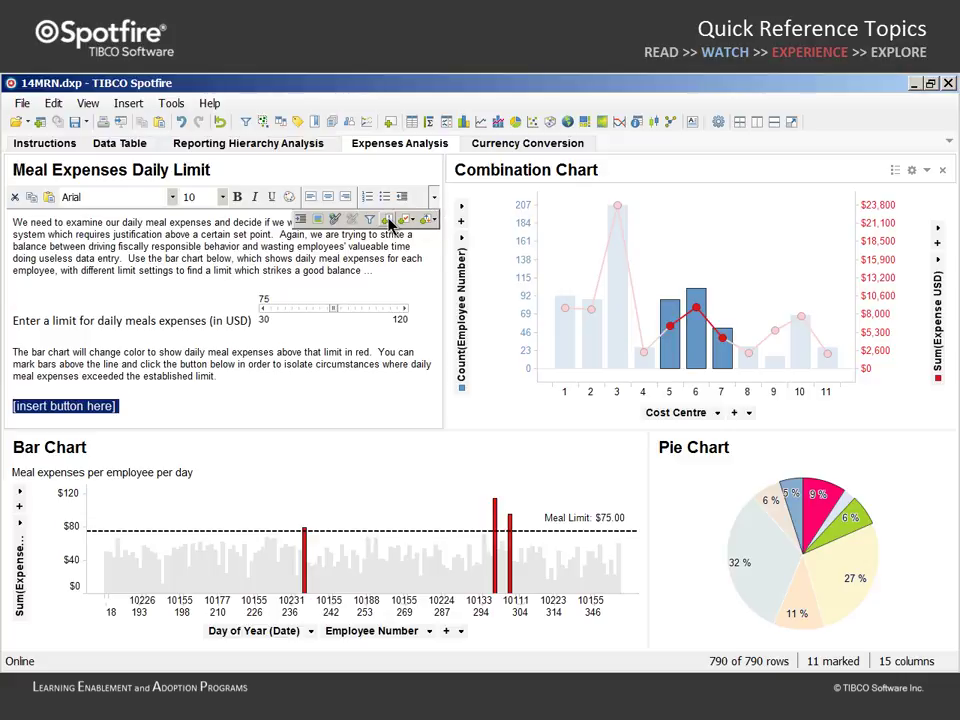
{"action": "left_click", "coordinate": [399, 220]}
{"action": "triple_click", "coordinate": [323, 146]}
{"action": "type", "text": "[solate"}
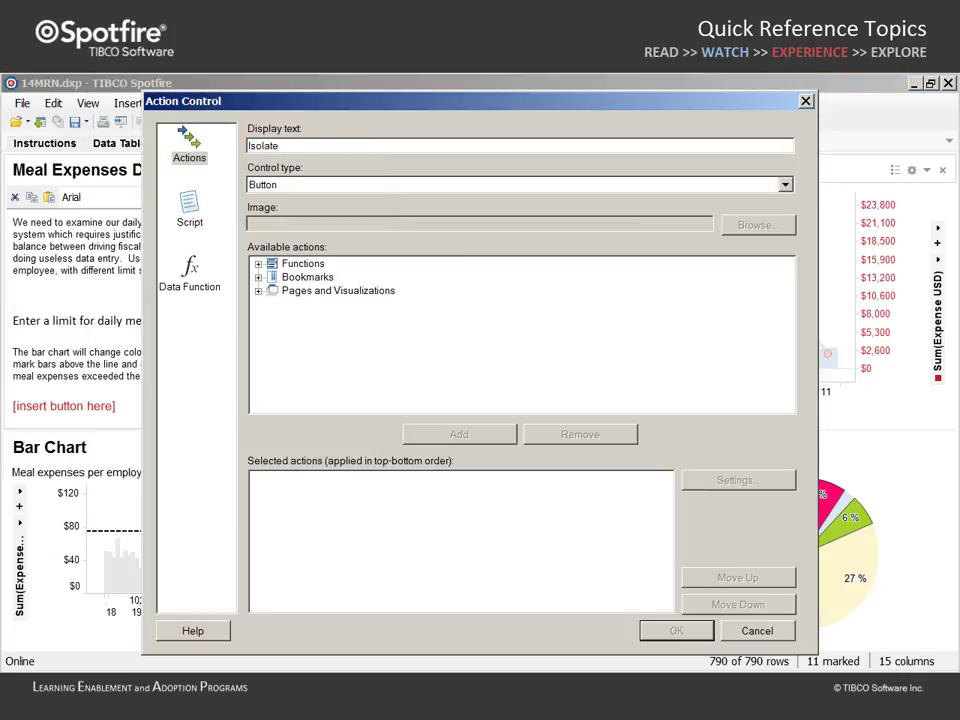
{"action": "type", "text": " high meal expenses"}
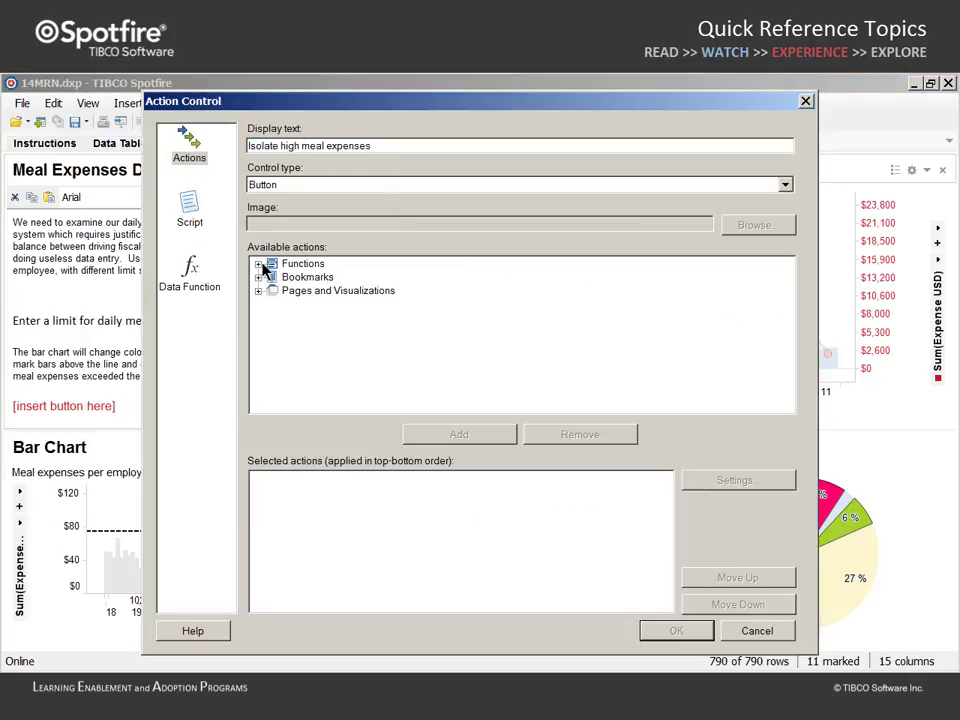
{"action": "left_click", "coordinate": [259, 264]}
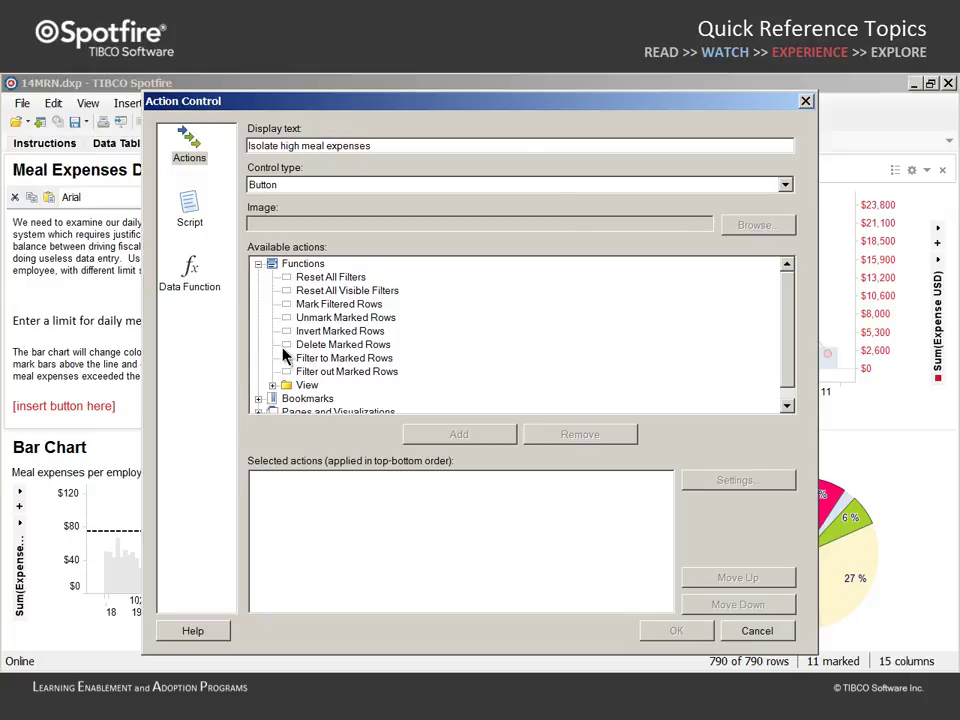
{"action": "left_click", "coordinate": [340, 358]}
{"action": "left_click", "coordinate": [443, 436]}
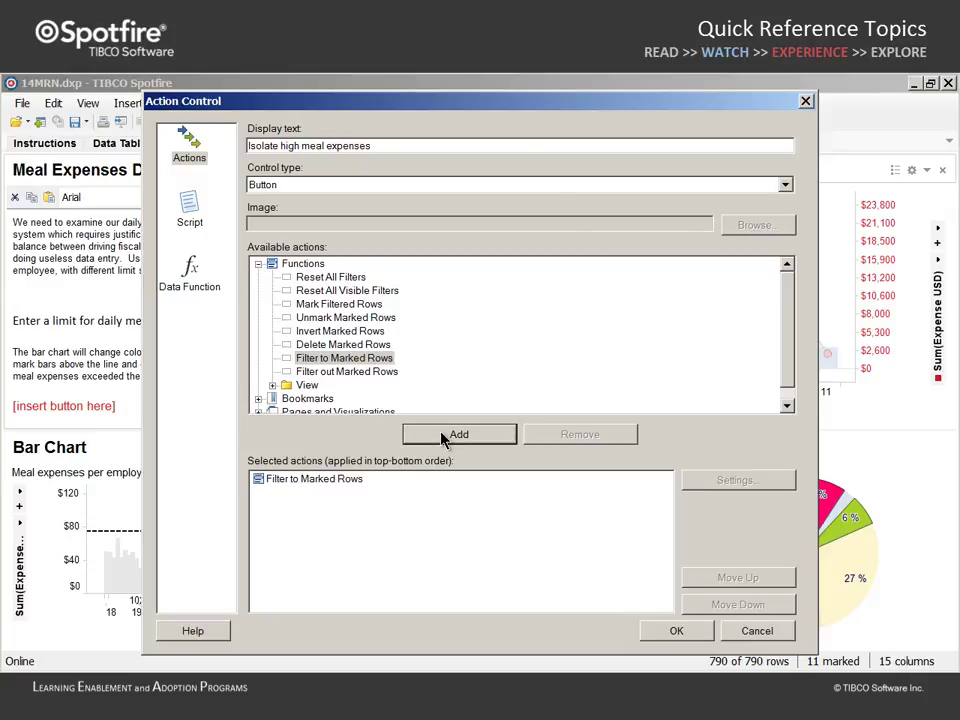
{"action": "left_click", "coordinate": [675, 631]}
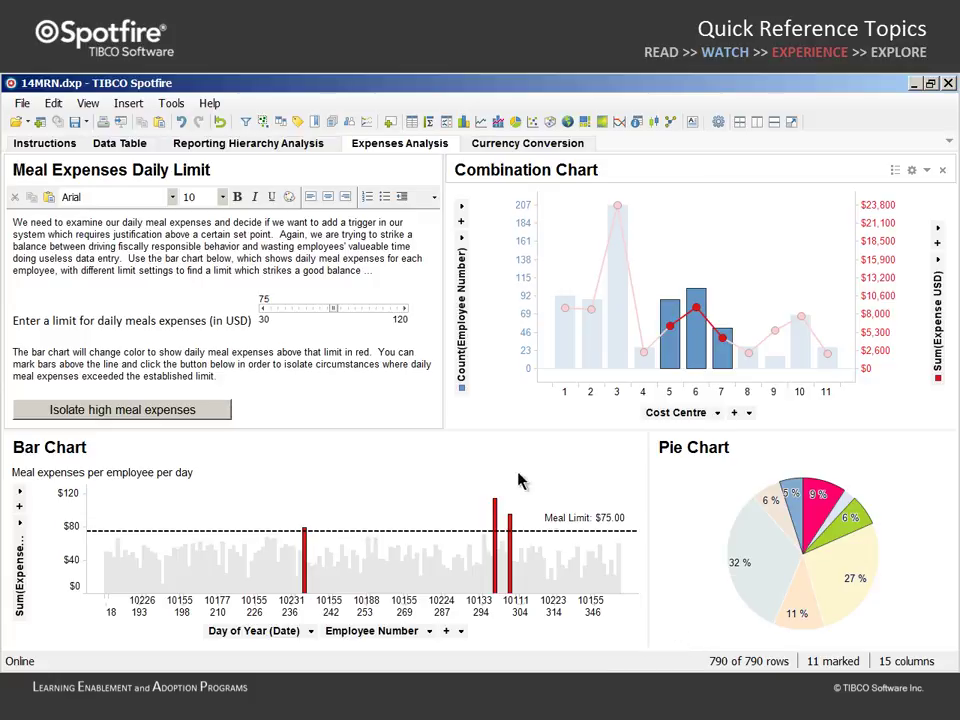
- Leave edit mode and test the Isolate button (240 rows), then reset filters to all 790 rows
{"action": "left_click", "coordinate": [384, 175]}
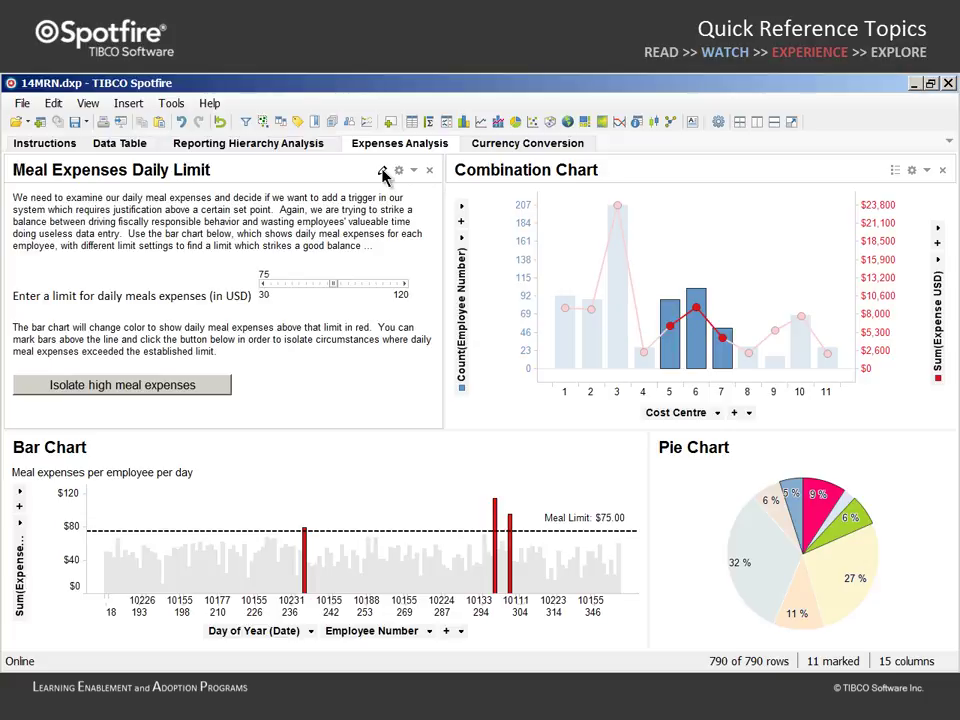
{"action": "left_click", "coordinate": [666, 181]}
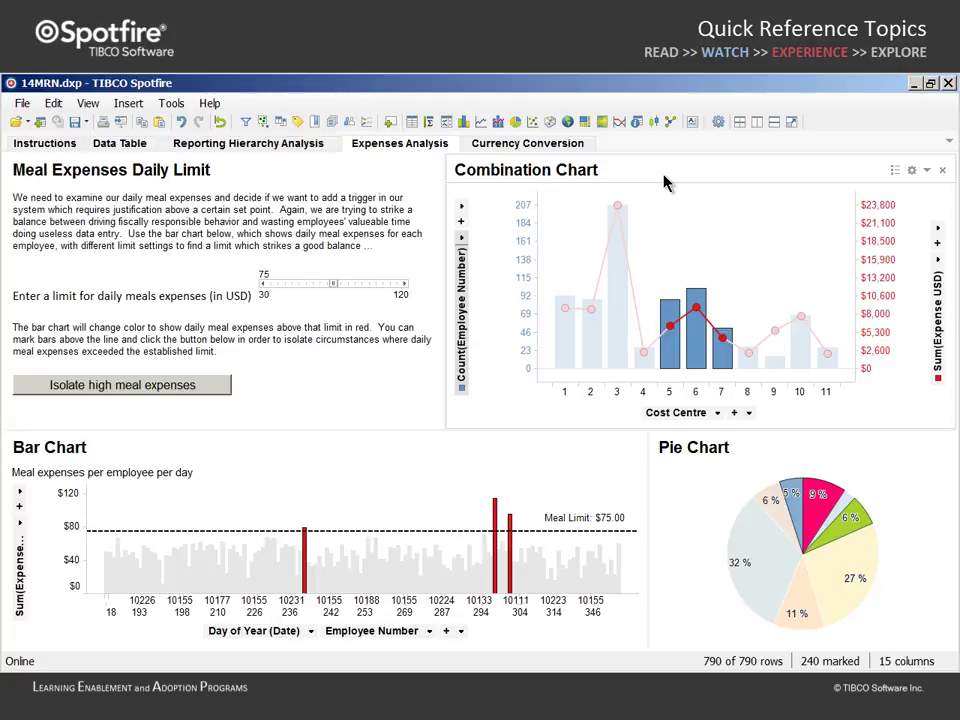
{"action": "left_click", "coordinate": [122, 385]}
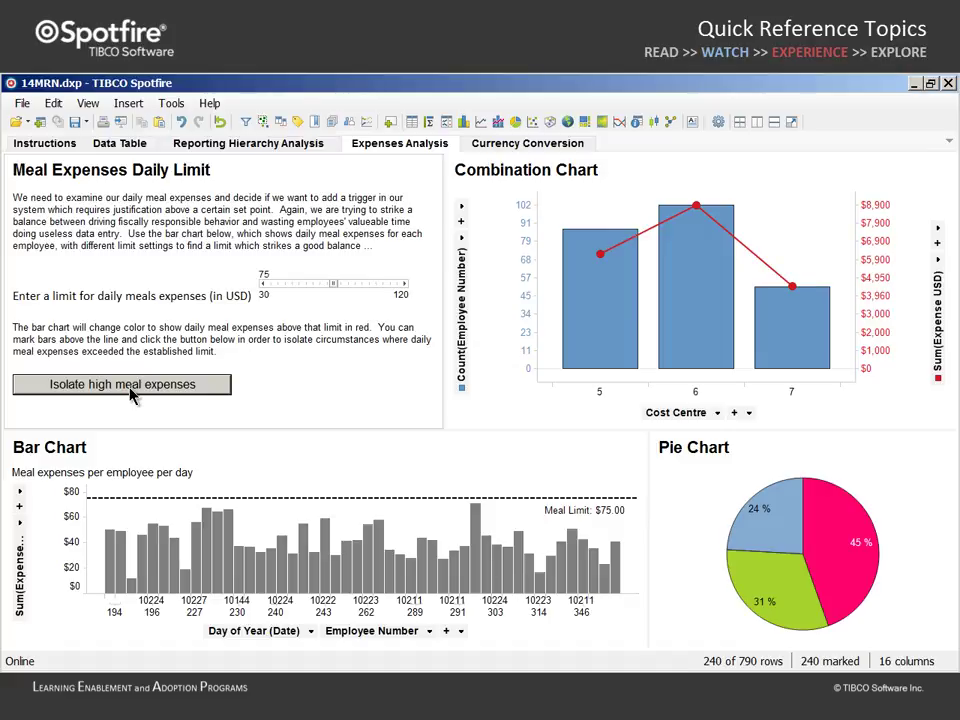
{"action": "left_click", "coordinate": [221, 122]}
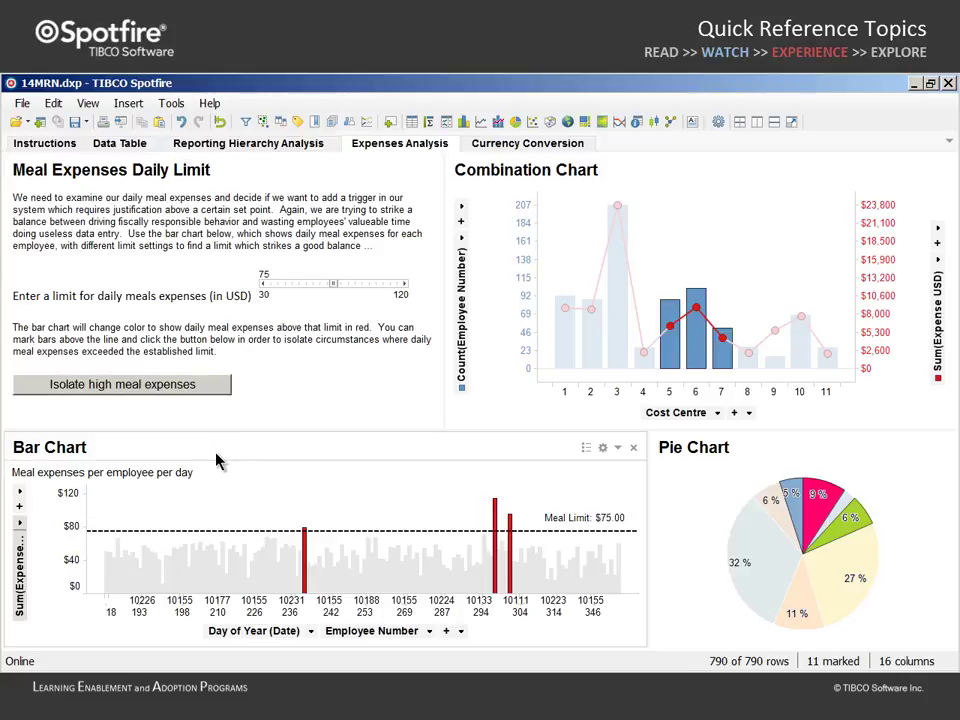
- Save an 'Active Bar Chart' bookmark that keeps the active visualization but excludes markings
{"action": "left_click", "coordinate": [317, 122]}
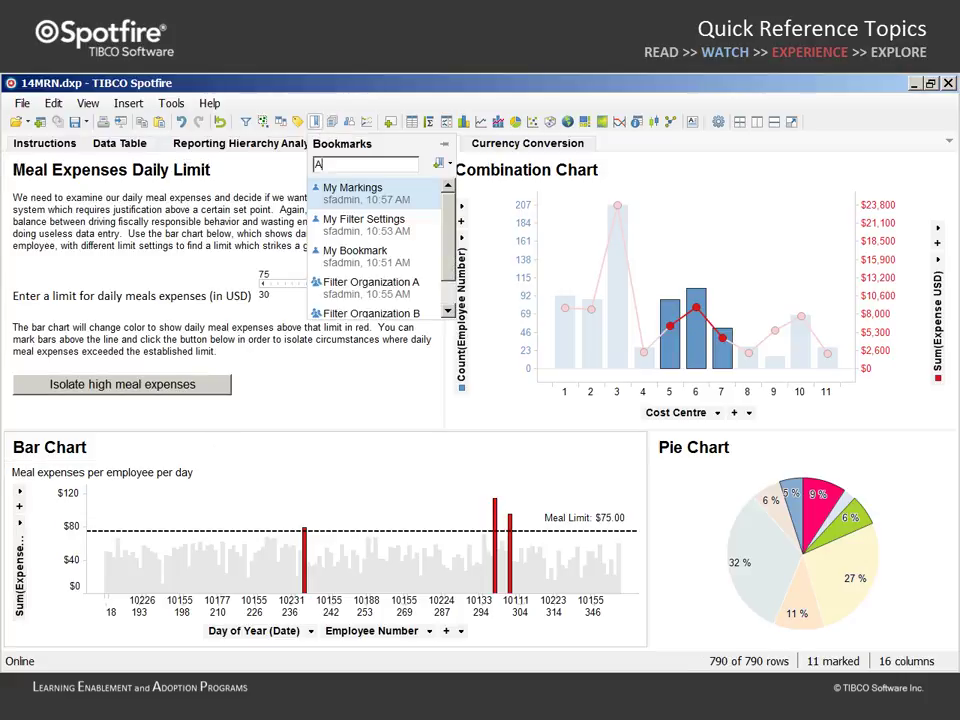
{"action": "type", "text": "Active Bar Chart"}
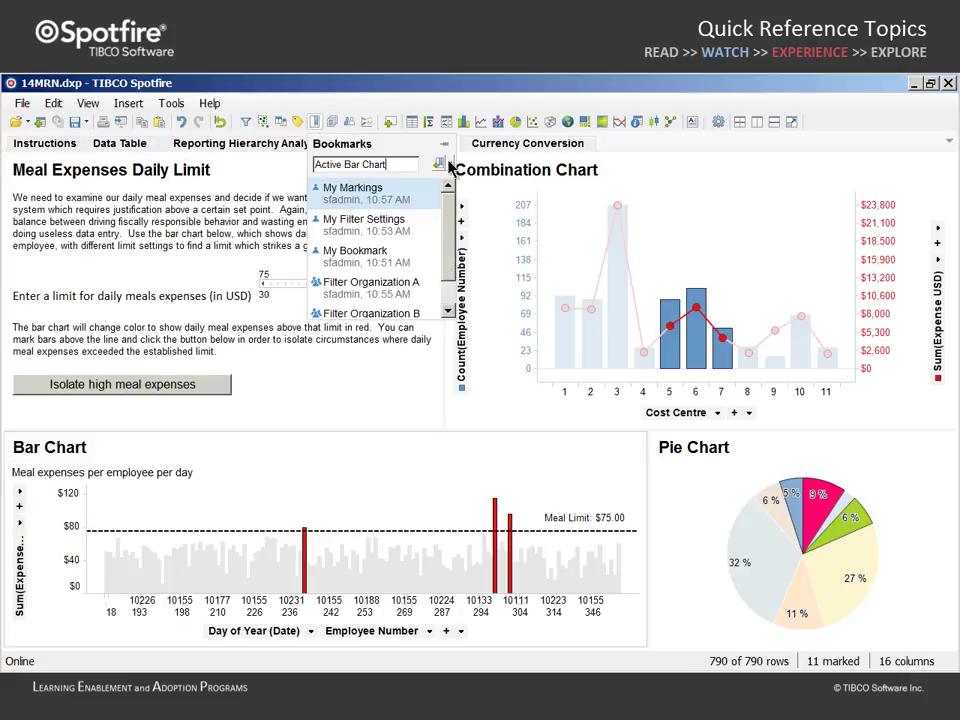
{"action": "left_click", "coordinate": [439, 162]}
{"action": "left_click", "coordinate": [481, 199]}
{"action": "left_click", "coordinate": [187, 196]}
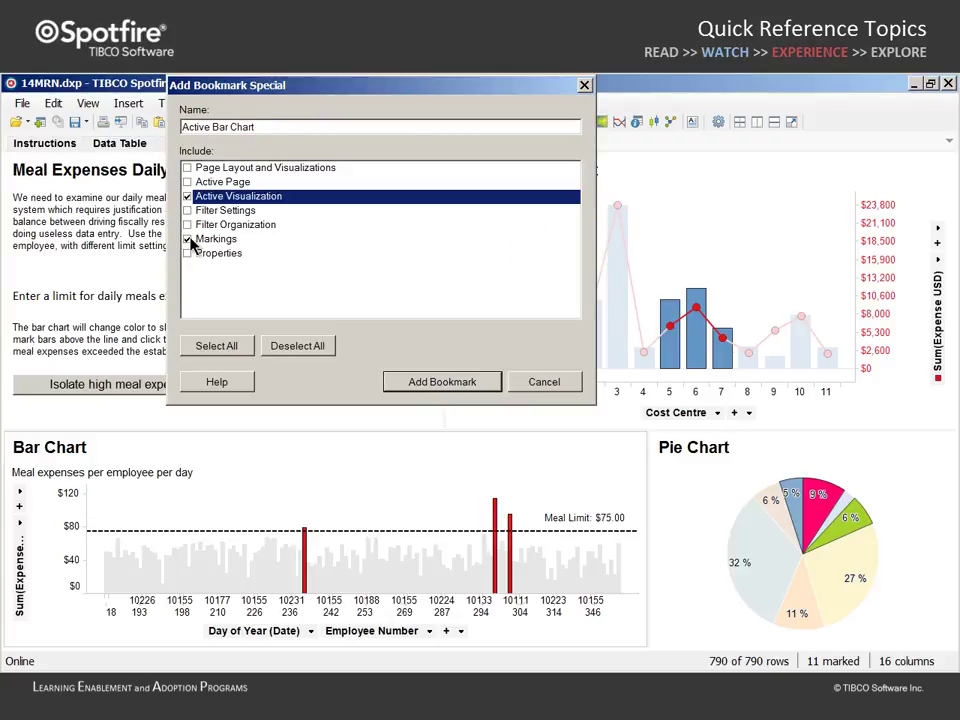
{"action": "left_click", "coordinate": [187, 239]}
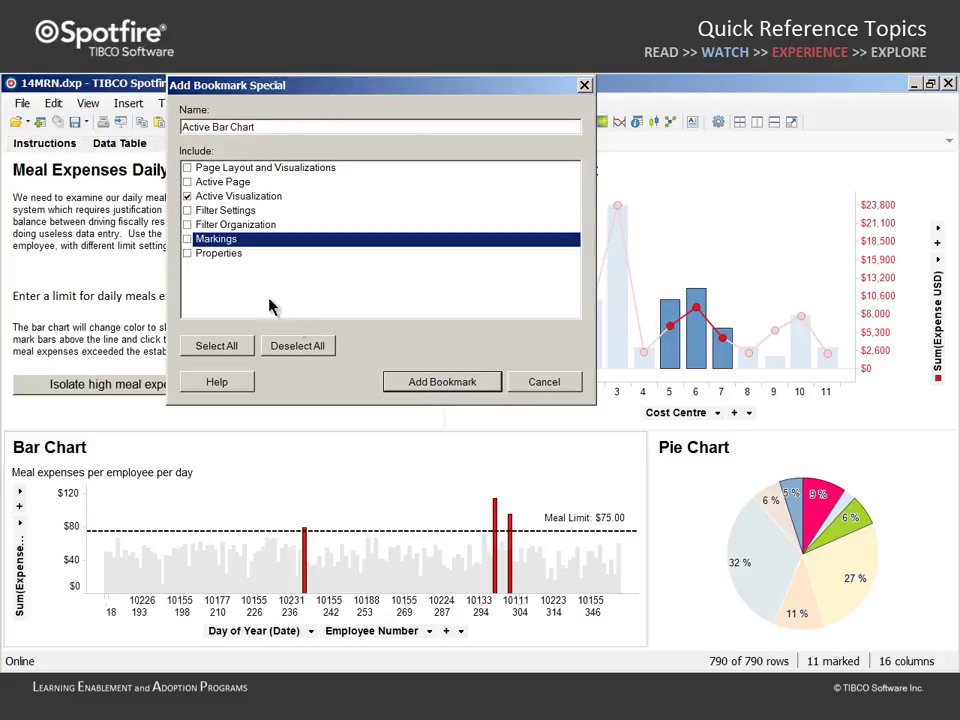
{"action": "left_click", "coordinate": [436, 385]}
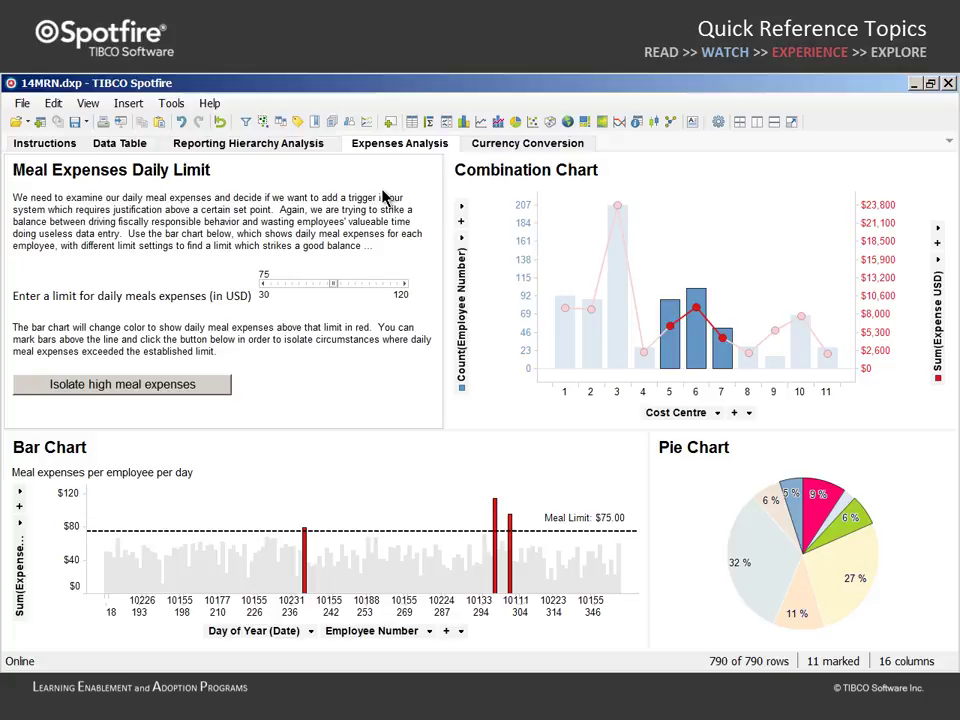
- Add the Active Bar Chart bookmark to the Isolate button's actions, moved ahead of Filter to Marked Rows
{"action": "left_click", "coordinate": [383, 174]}
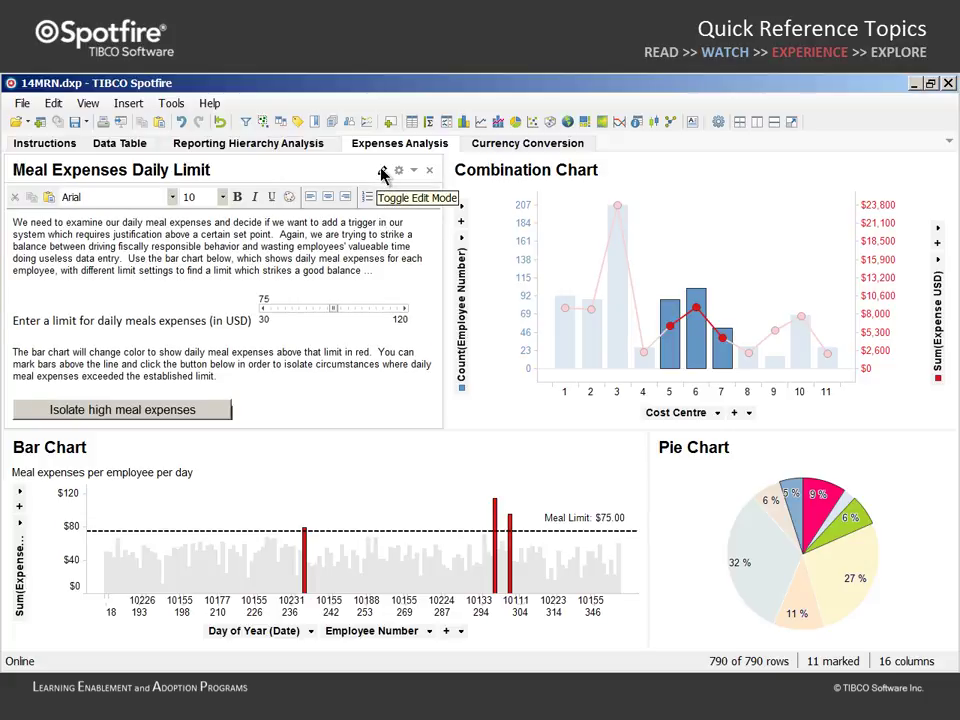
{"action": "double_click", "coordinate": [174, 411]}
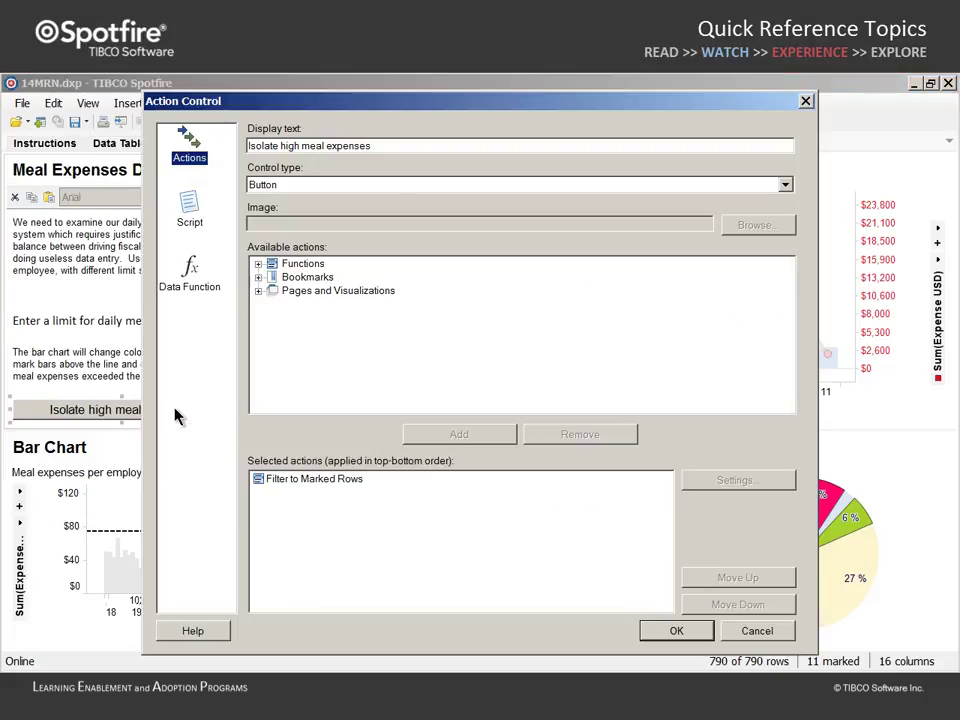
{"action": "left_click", "coordinate": [258, 277]}
{"action": "left_click", "coordinate": [320, 291]}
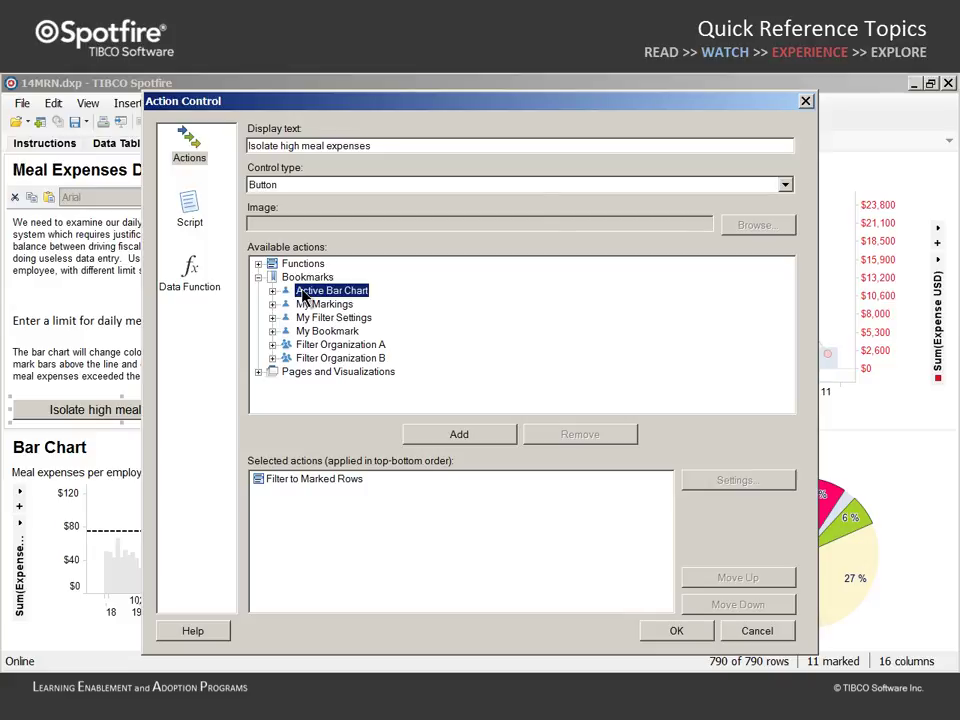
{"action": "left_click", "coordinate": [455, 435]}
{"action": "left_click", "coordinate": [320, 494]}
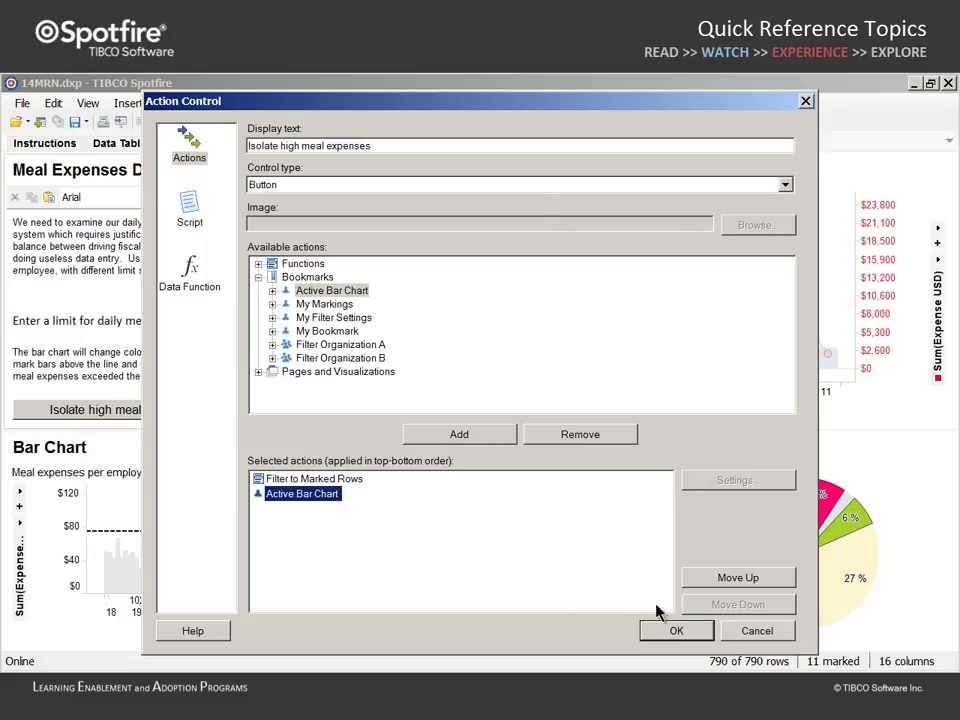
{"action": "left_click", "coordinate": [738, 580]}
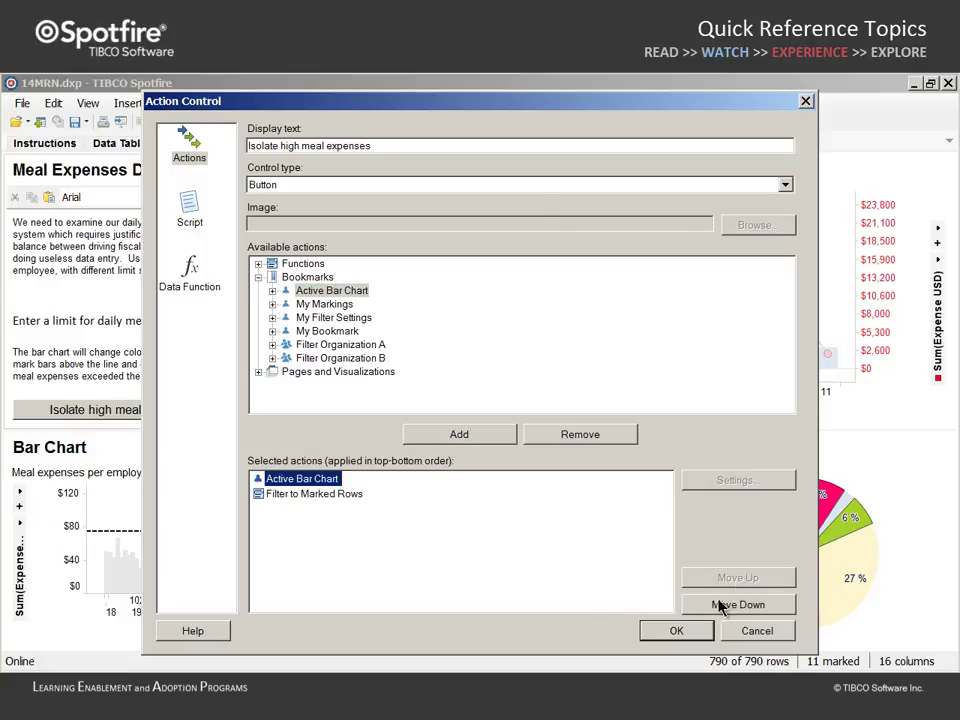
- Confirm the button's actions, run Isolate high meal expenses to show 11 rows, then clear the marking
{"action": "left_click", "coordinate": [677, 631]}
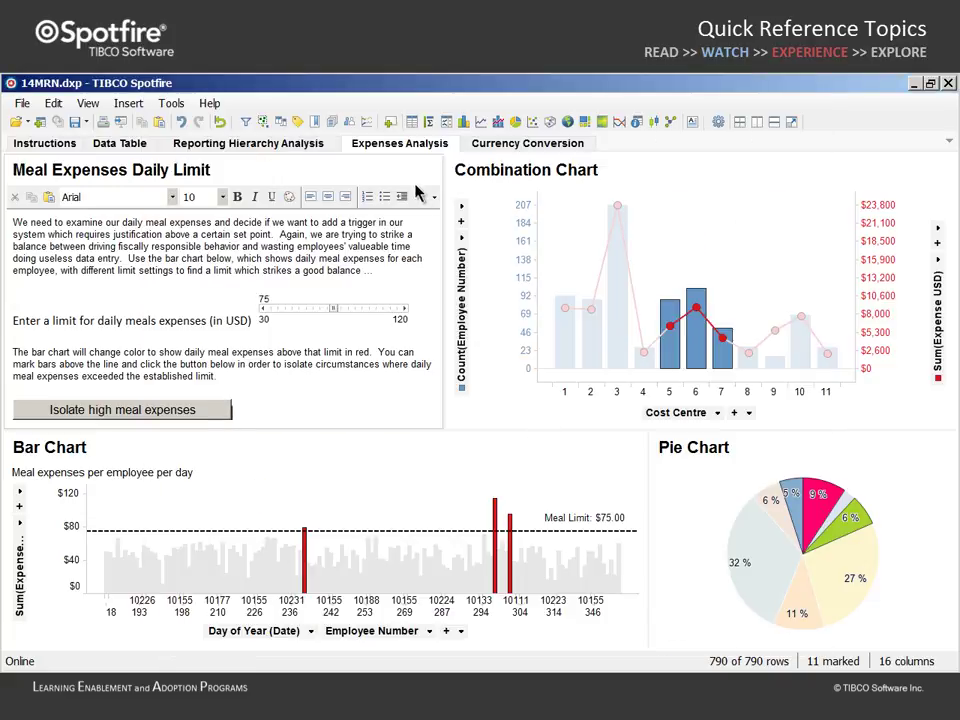
{"action": "left_click", "coordinate": [384, 172]}
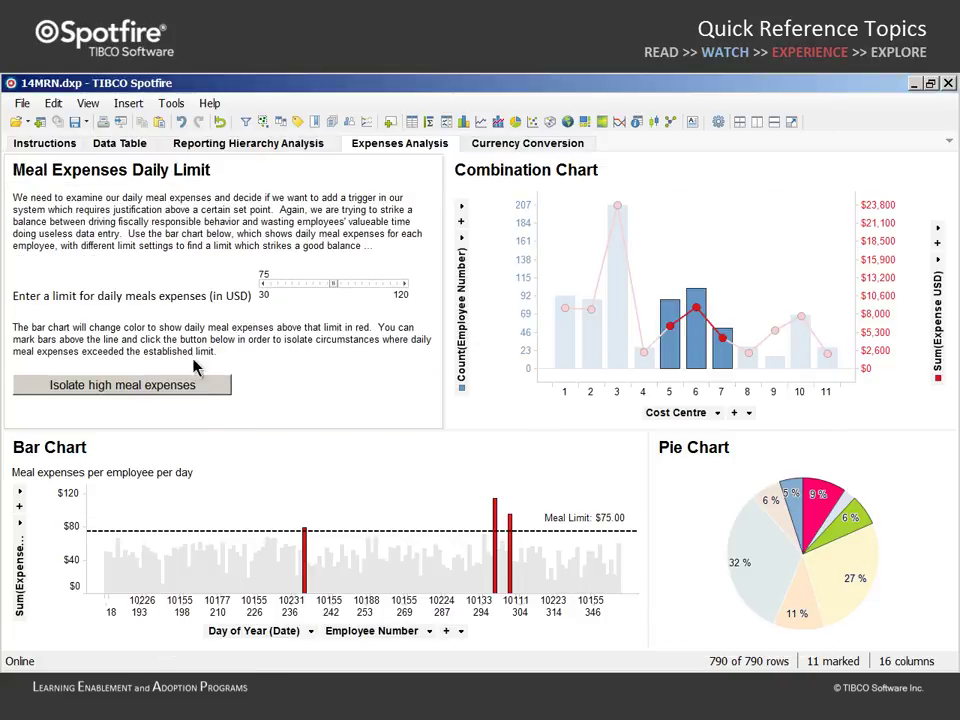
{"action": "left_click", "coordinate": [135, 390]}
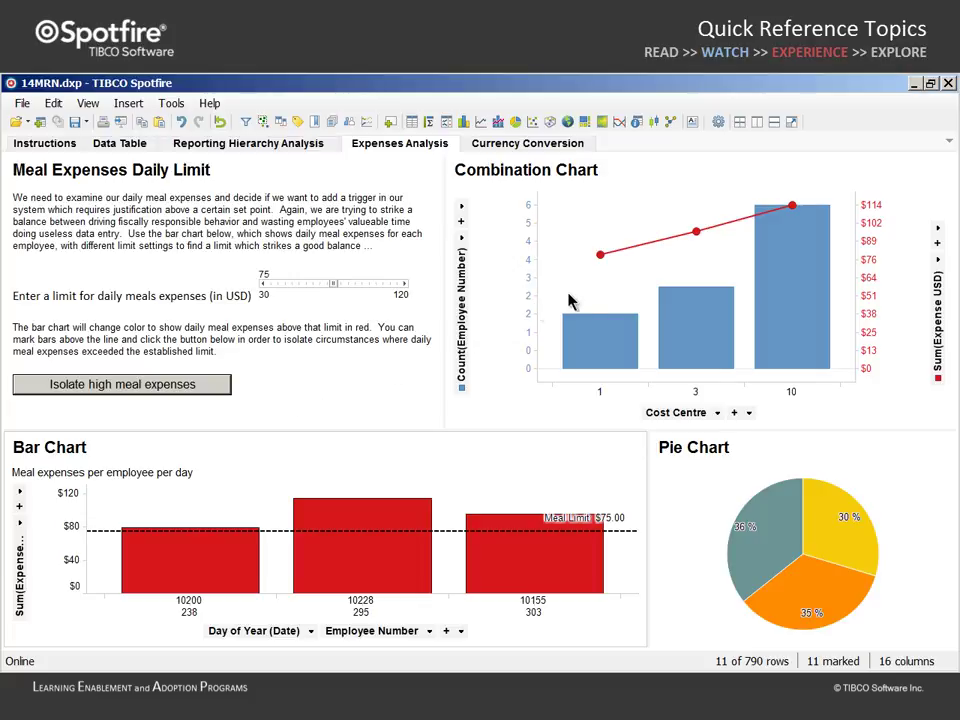
{"action": "left_click", "coordinate": [448, 522]}
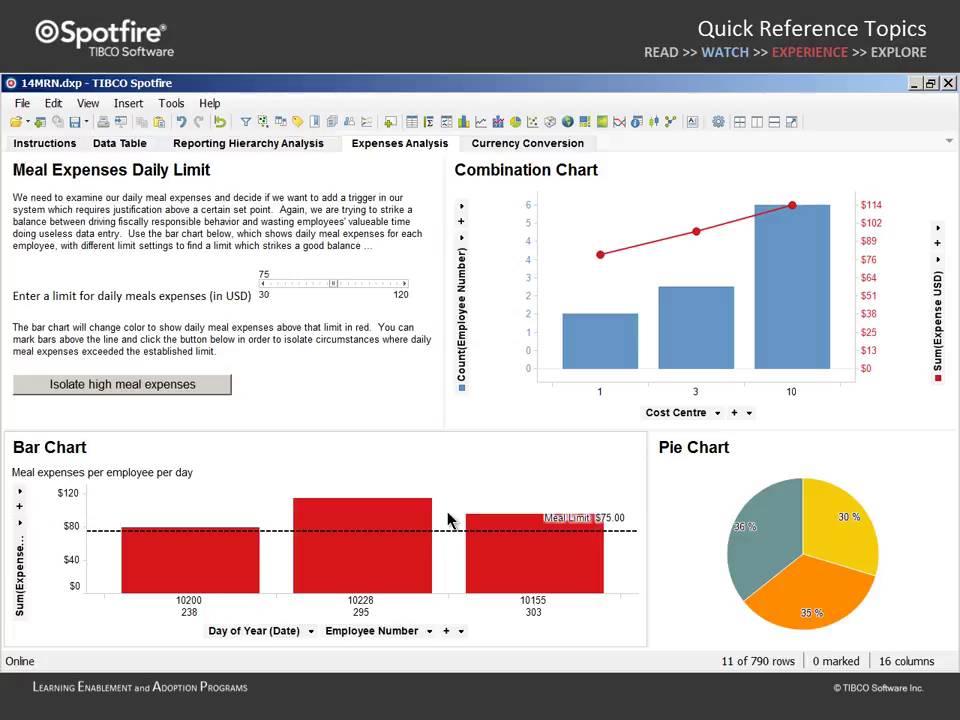
- Save a 'My Page Layout' special bookmark with Page Layout and Visualizations, excluding the active visualization
{"action": "left_click", "coordinate": [314, 121]}
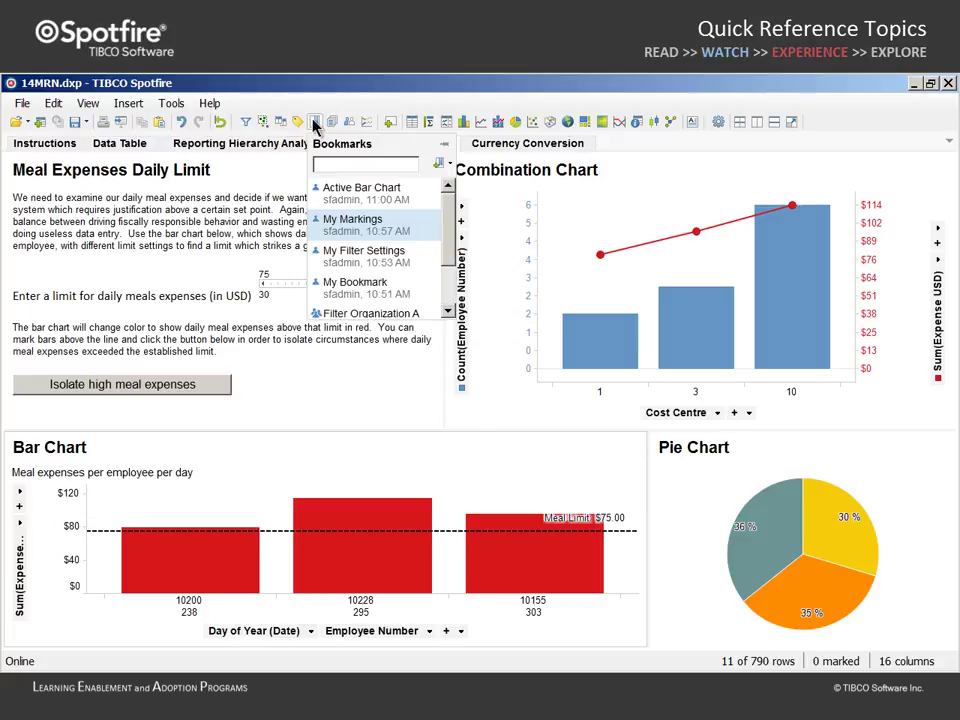
{"action": "type", "text": "My Page Layout"}
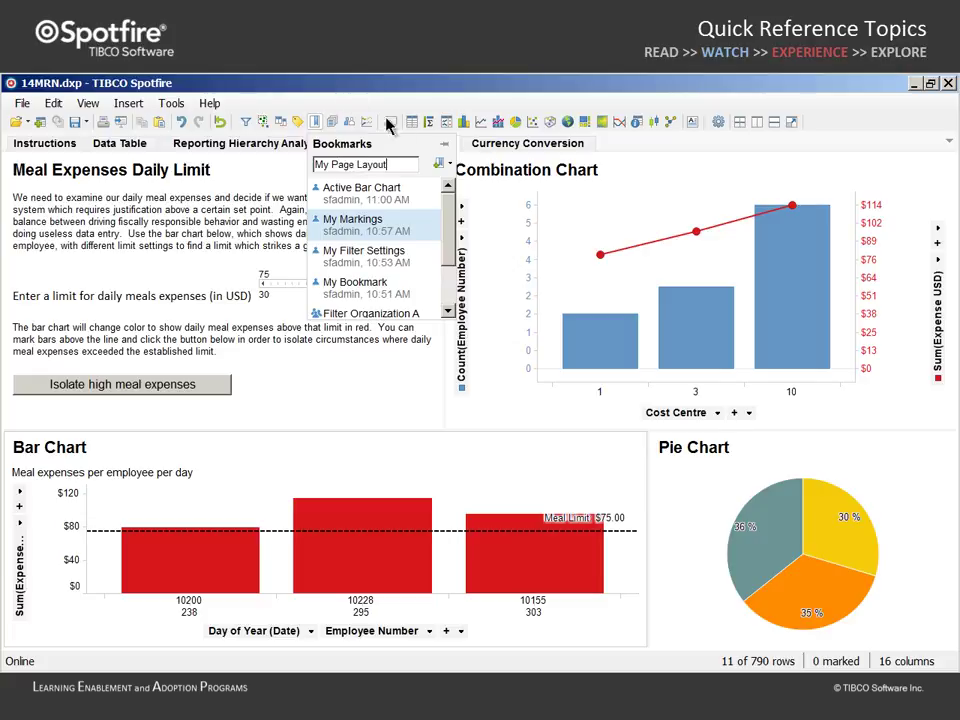
{"action": "left_click", "coordinate": [445, 164]}
{"action": "left_click", "coordinate": [480, 197]}
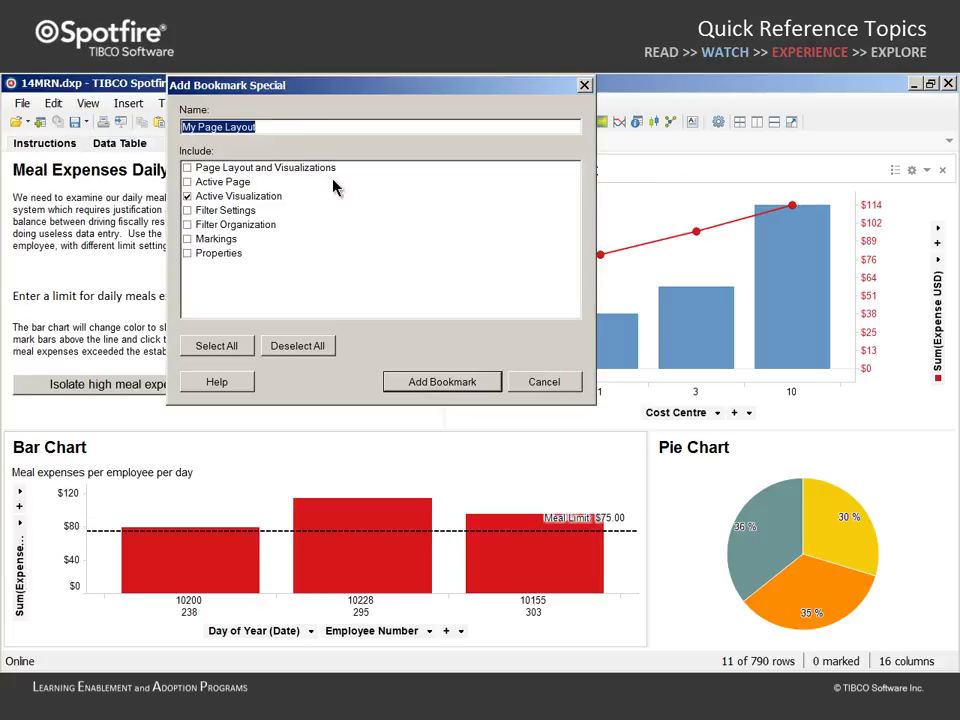
{"action": "left_click", "coordinate": [187, 168]}
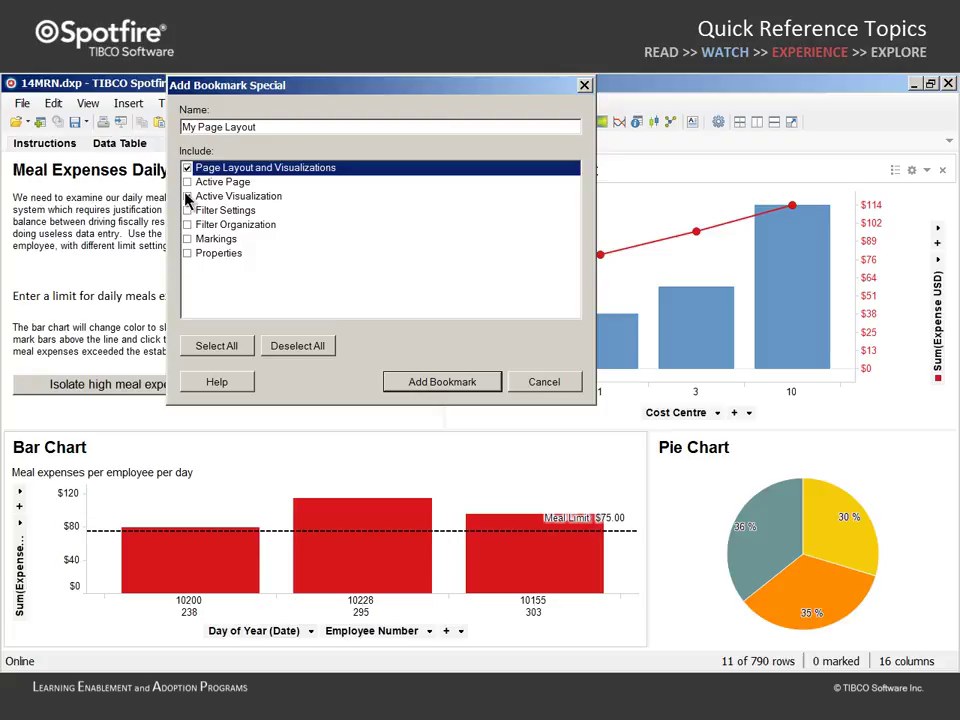
{"action": "left_click", "coordinate": [187, 196]}
{"action": "left_click", "coordinate": [437, 388]}
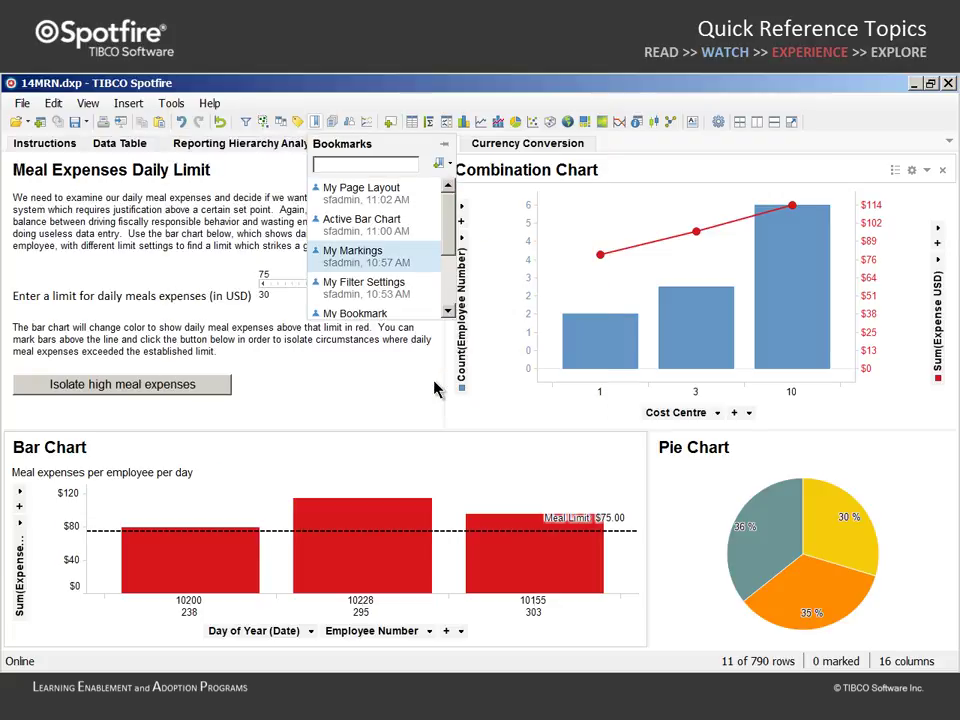
{"action": "left_click", "coordinate": [365, 228]}
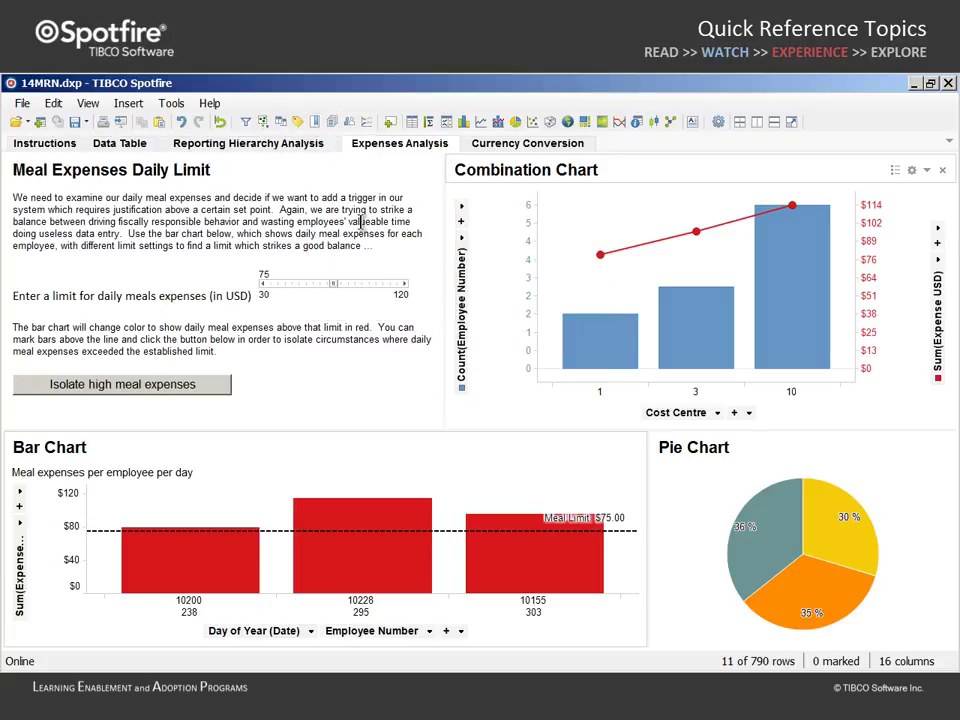
- Maximize the bar chart, reset to 790 rows, invert a marked block to 512 rows, then apply My Page Layout
{"action": "left_click", "coordinate": [790, 122]}
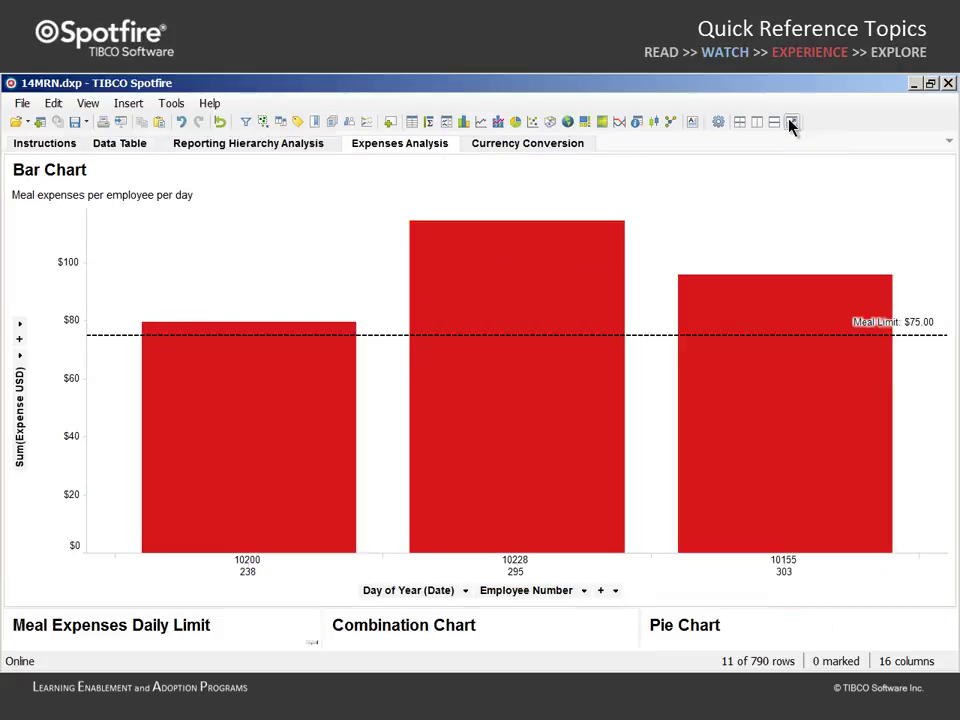
{"action": "left_click", "coordinate": [221, 122]}
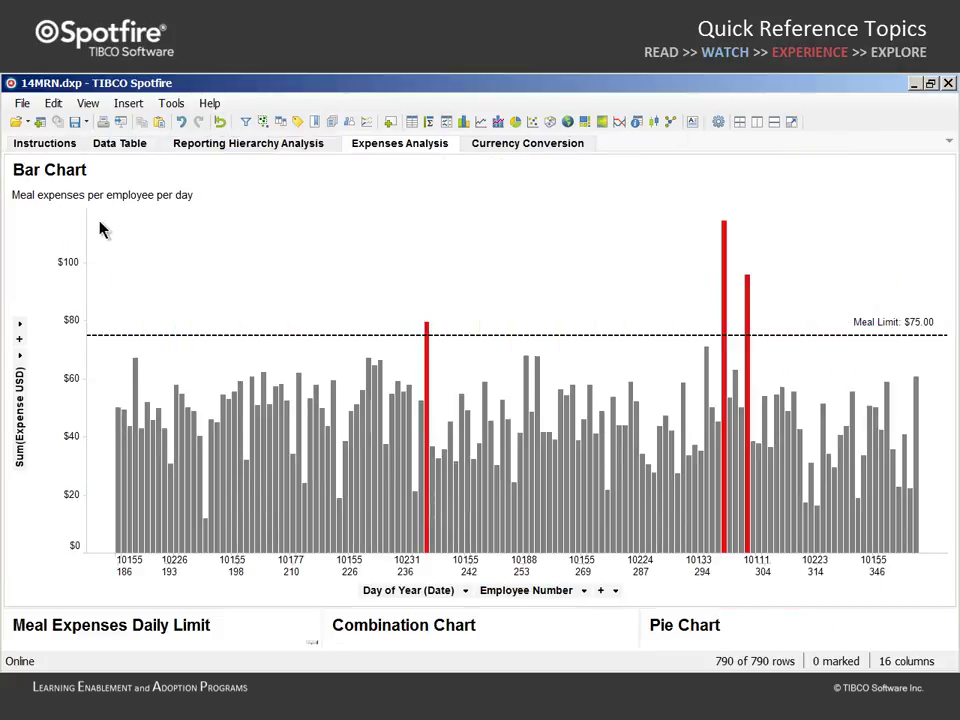
{"action": "left_click_drag", "start_coordinate": [89, 212], "coordinate": [934, 446]}
{"action": "right_click", "coordinate": [461, 275]}
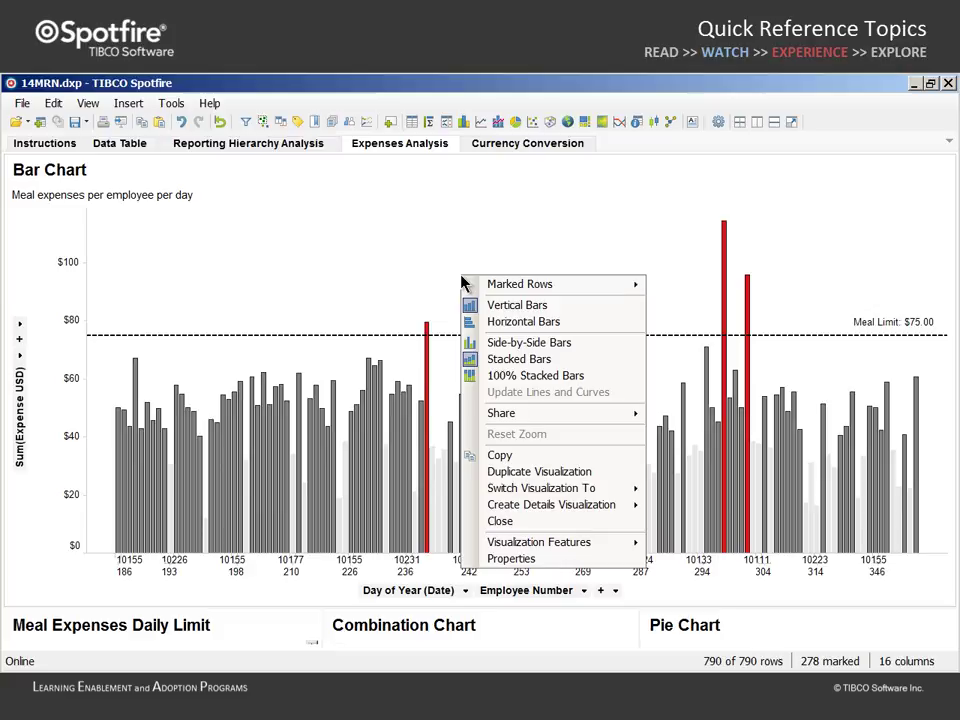
{"action": "mouse_move", "coordinate": [540, 285]}
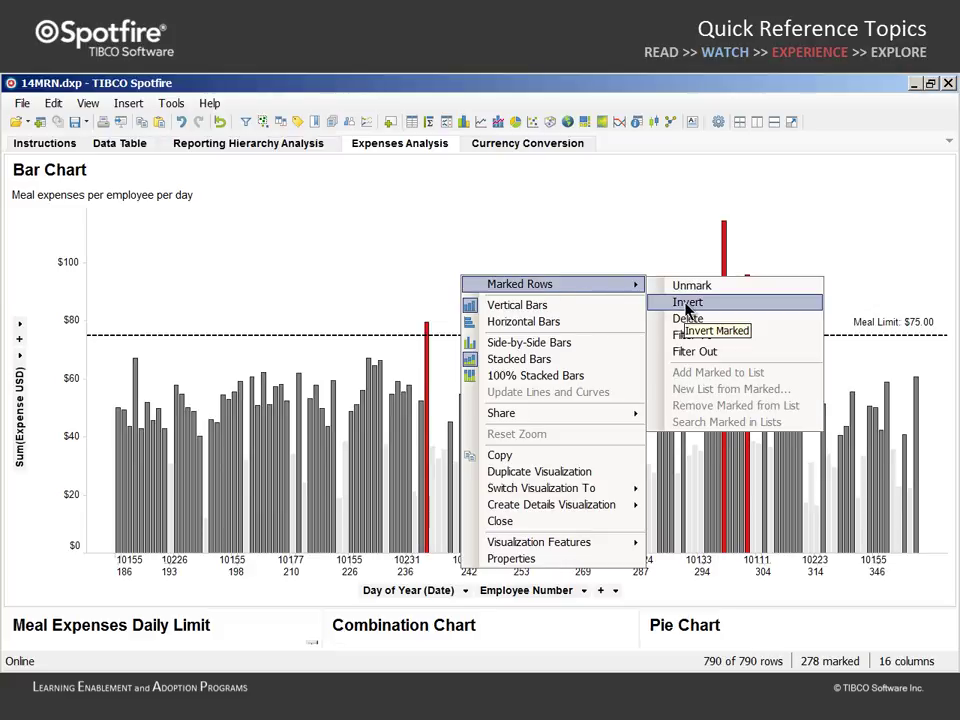
{"action": "left_click", "coordinate": [687, 303]}
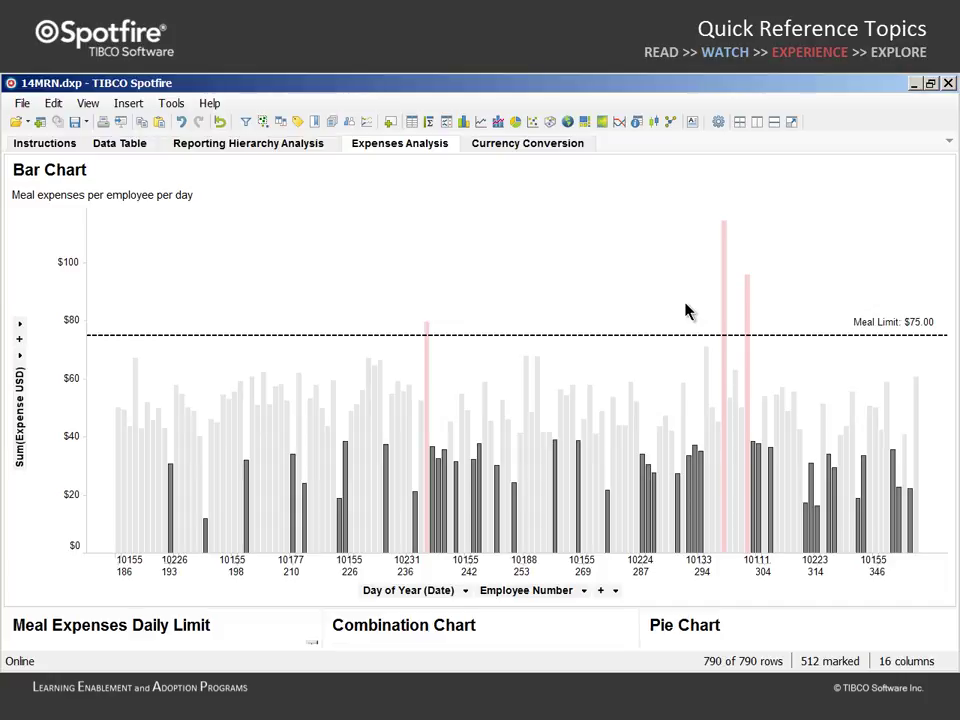
{"action": "left_click", "coordinate": [315, 121]}
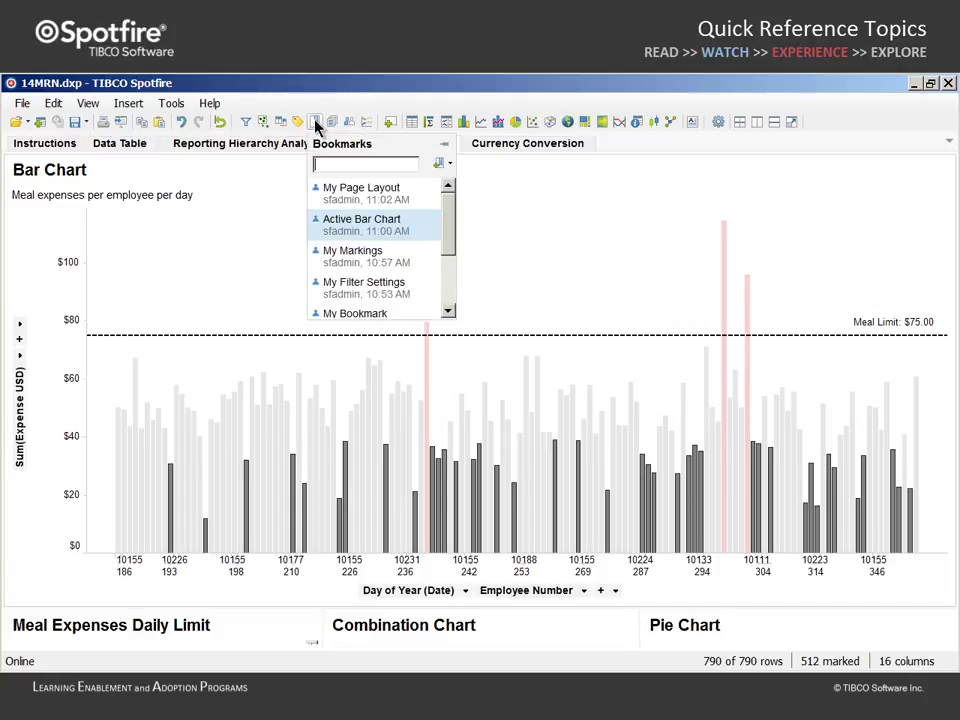
{"action": "left_click", "coordinate": [337, 195]}
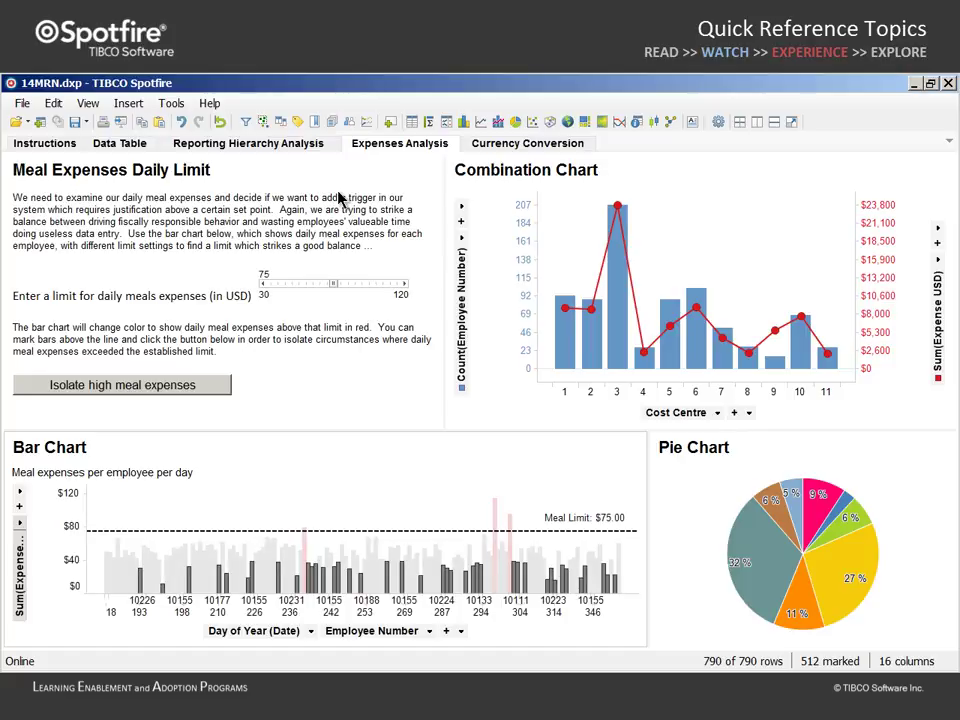
- On the Currency Conversion page, begin a special bookmark '30-Dec-2012' with Properties checked
{"action": "left_click", "coordinate": [514, 146]}
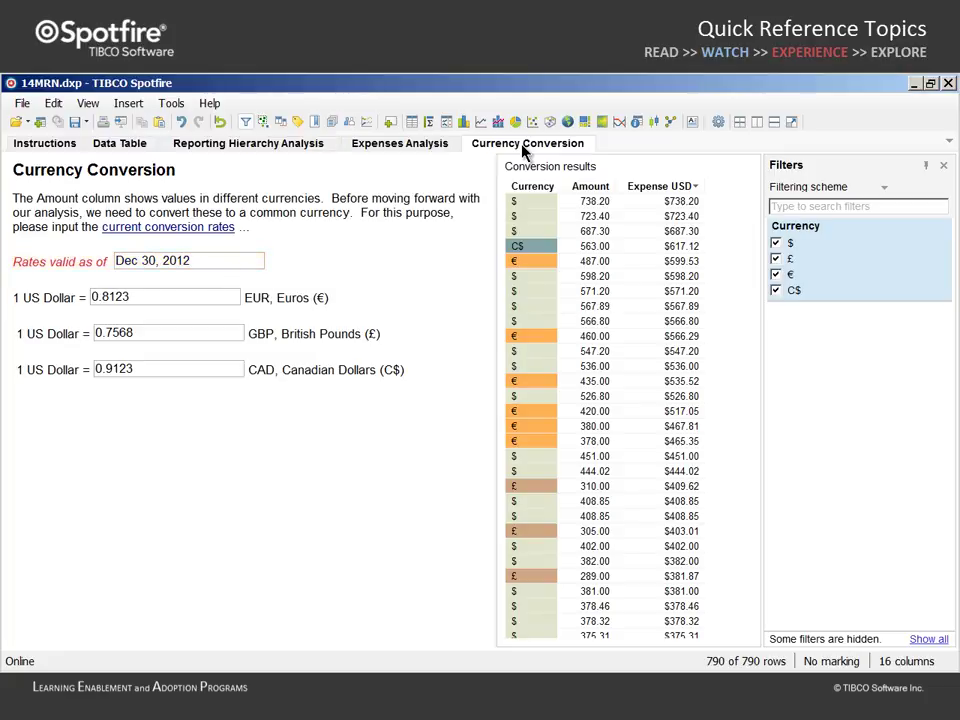
{"action": "left_click", "coordinate": [316, 121]}
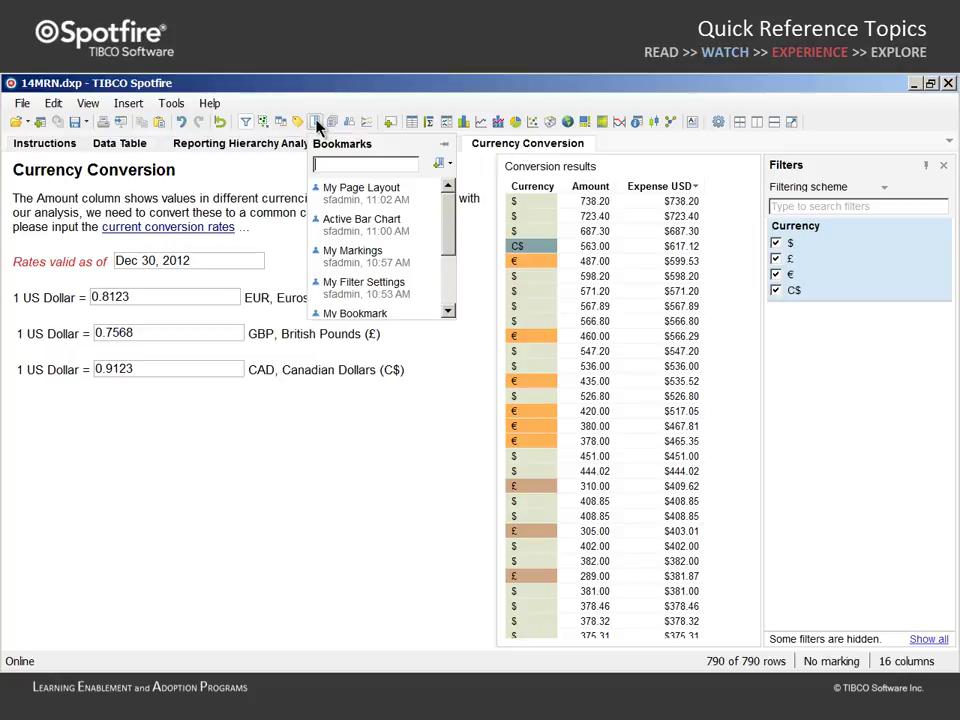
{"action": "type", "text": "30-Dec-2012"}
{"action": "left_click", "coordinate": [443, 163]}
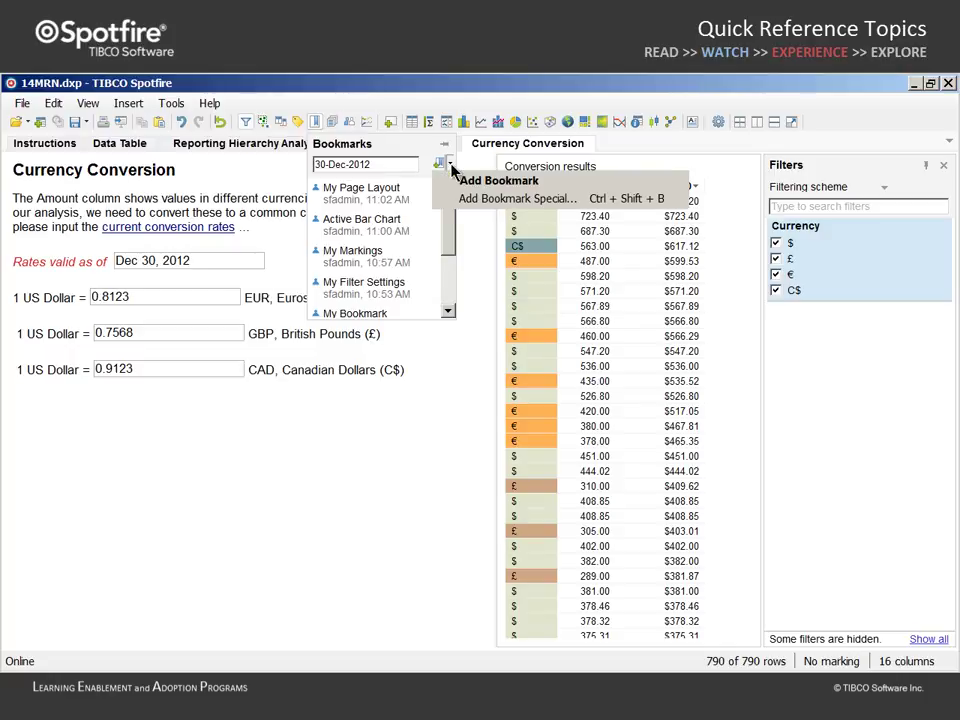
{"action": "left_click", "coordinate": [505, 199]}
{"action": "left_click", "coordinate": [190, 168]}
{"action": "left_click", "coordinate": [190, 253]}
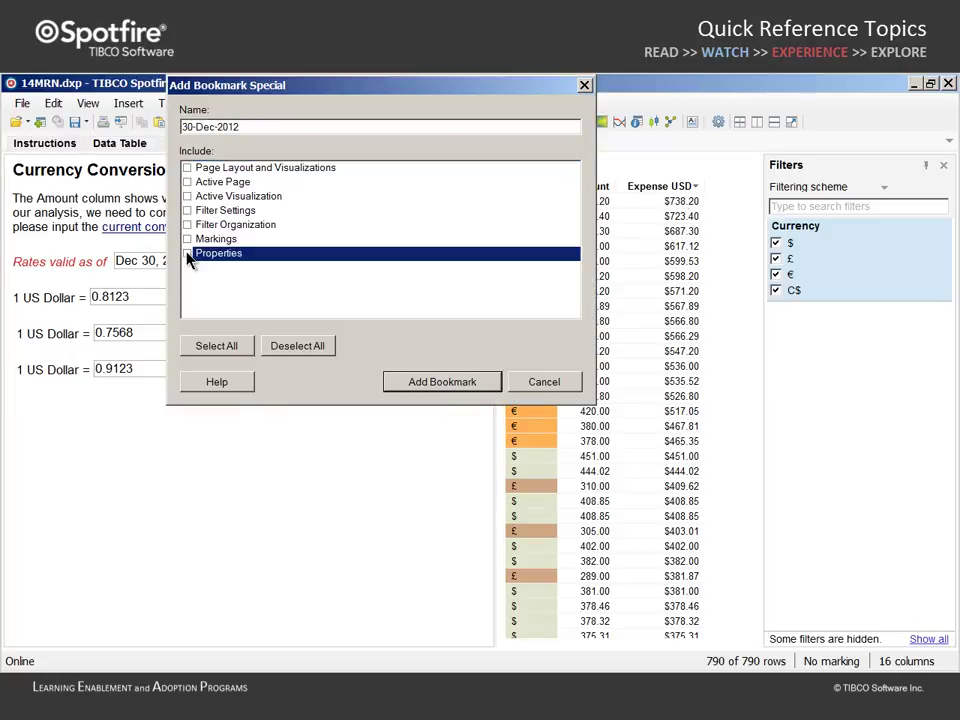
- Save the 30-Dec-2012 bookmark, then change rates to Sept 24, 2013: EUR 0.74, GBP 0.62, CAD 1.03
{"action": "left_click", "coordinate": [438, 382]}
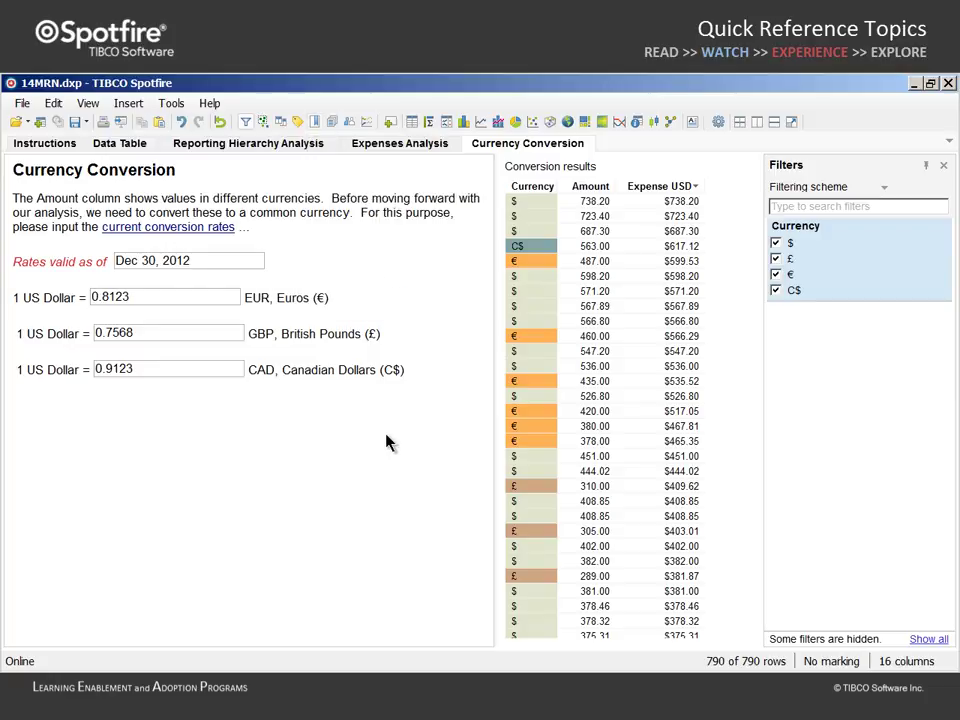
{"action": "left_click_drag", "start_coordinate": [259, 261], "coordinate": [106, 261]}
{"action": "type", "text": "Sep"}
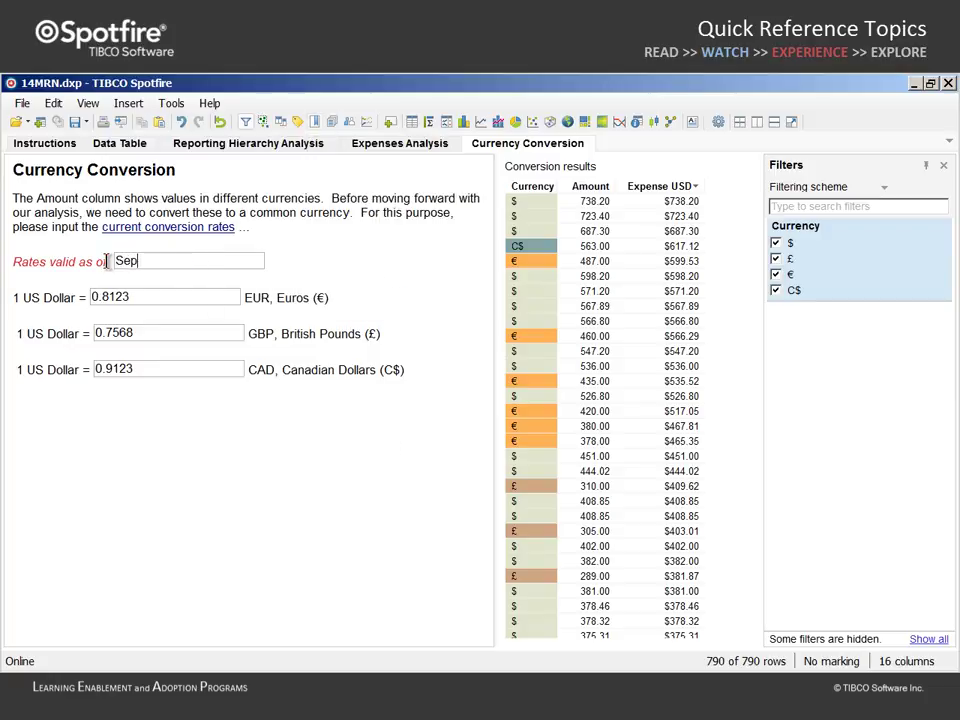
{"action": "type", "text": "t 24, 2013"}
{"action": "left_click_drag", "start_coordinate": [130, 297], "coordinate": [87, 297]}
{"action": "type", "text": "0.74"}
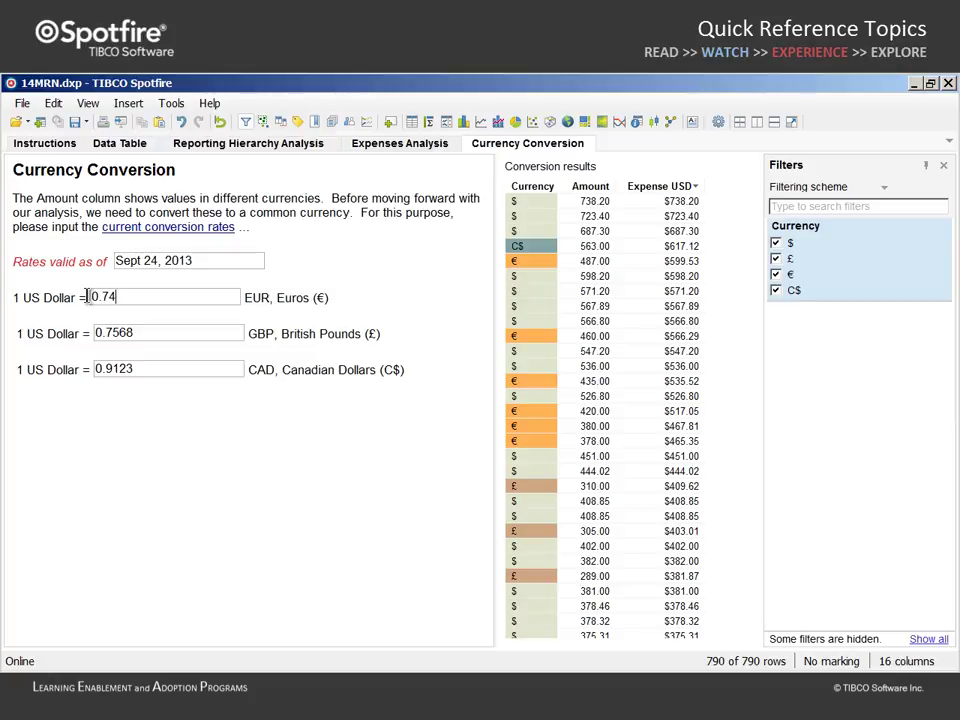
{"action": "left_click_drag", "start_coordinate": [152, 333], "coordinate": [98, 333]}
{"action": "type", "text": "0.62"}
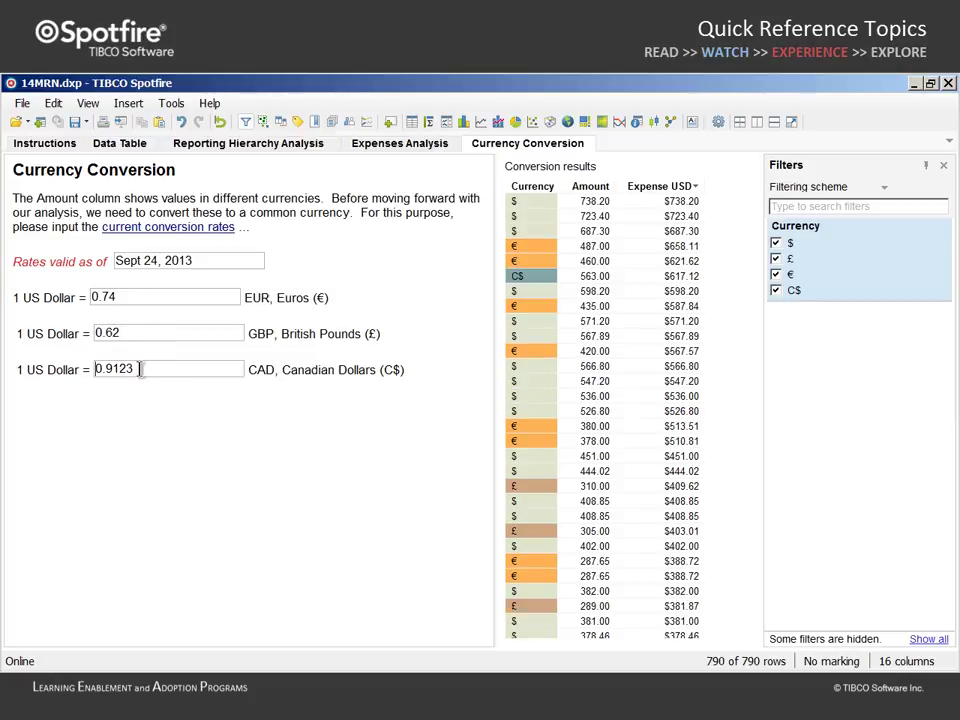
{"action": "left_click_drag", "start_coordinate": [229, 369], "coordinate": [86, 369]}
{"action": "type", "text": "1.03"}
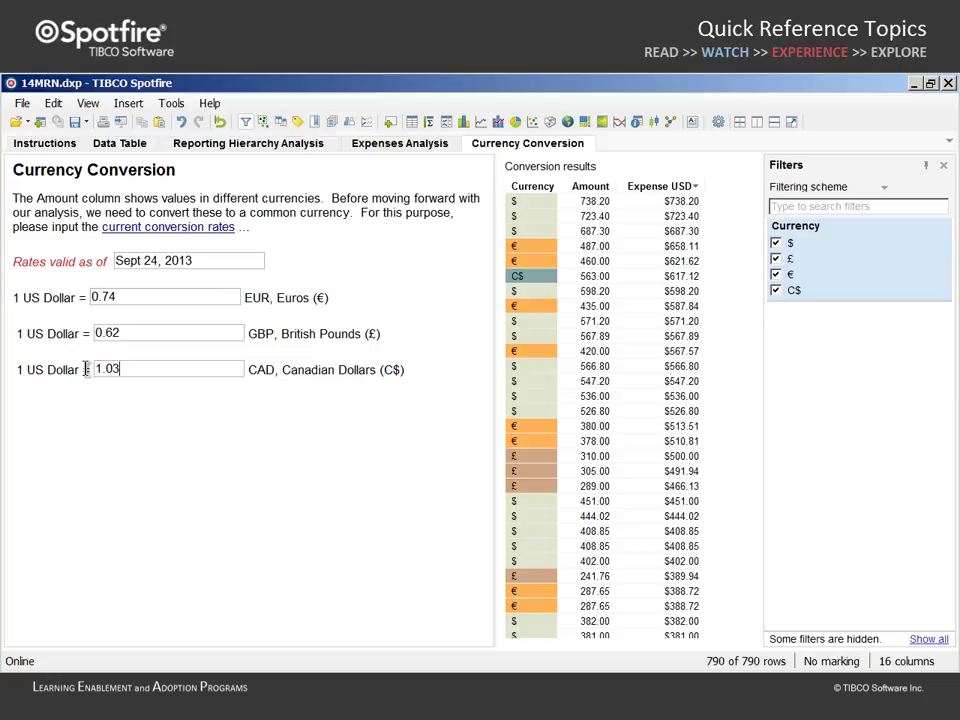
- Save the new rates as a properties-only bookmark named '24-Sep-2013'
{"action": "left_click", "coordinate": [315, 121]}
{"action": "type", "text": "24-Sep-2013"}
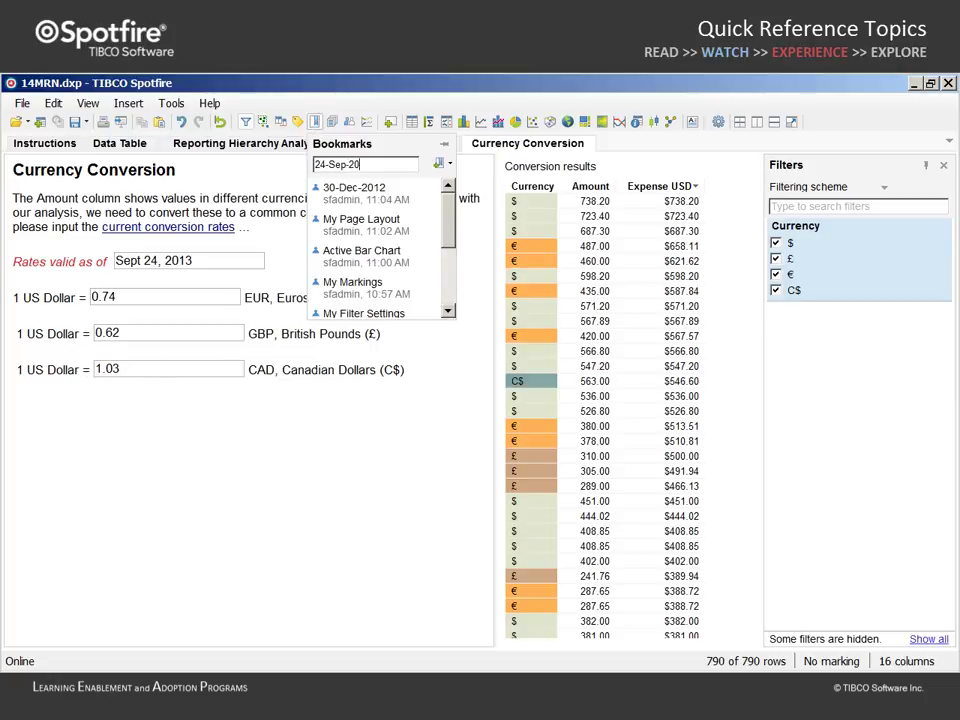
{"action": "left_click", "coordinate": [449, 163]}
{"action": "left_click", "coordinate": [478, 199]}
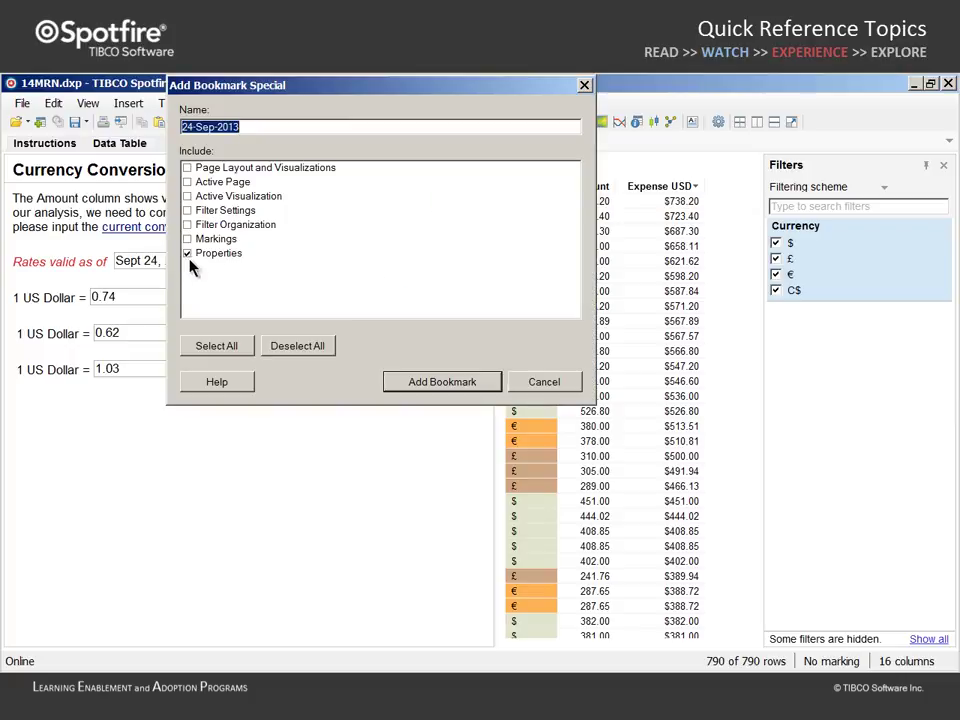
{"action": "left_click", "coordinate": [433, 386]}
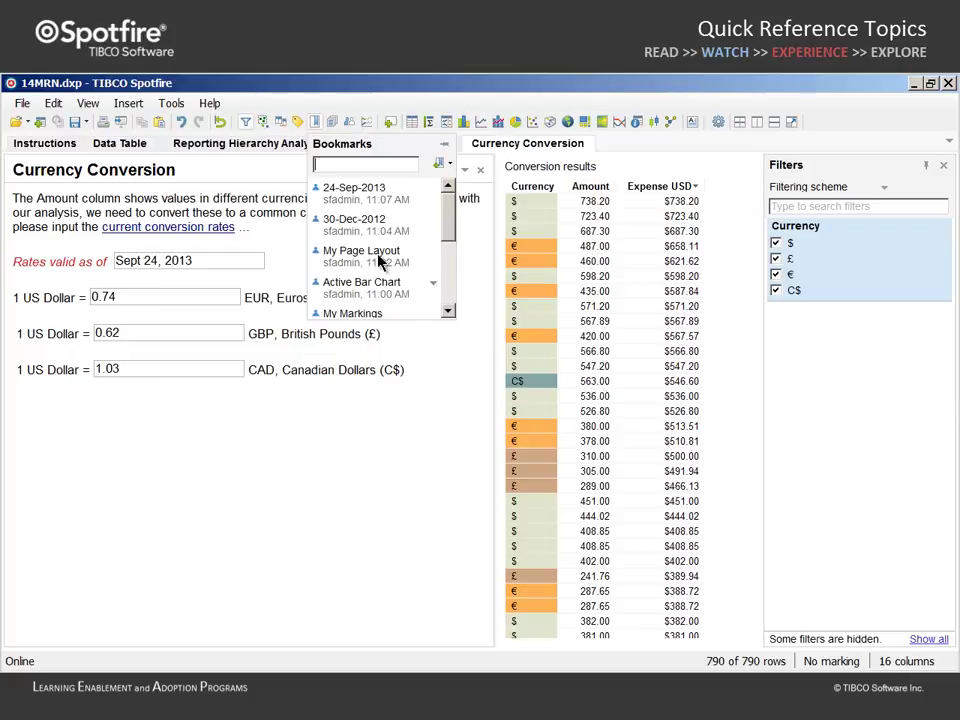
- Apply the 30-Dec-2012 bookmark, then the 24-Sep-2013 bookmark, to compare the rates
{"action": "left_click", "coordinate": [353, 219]}
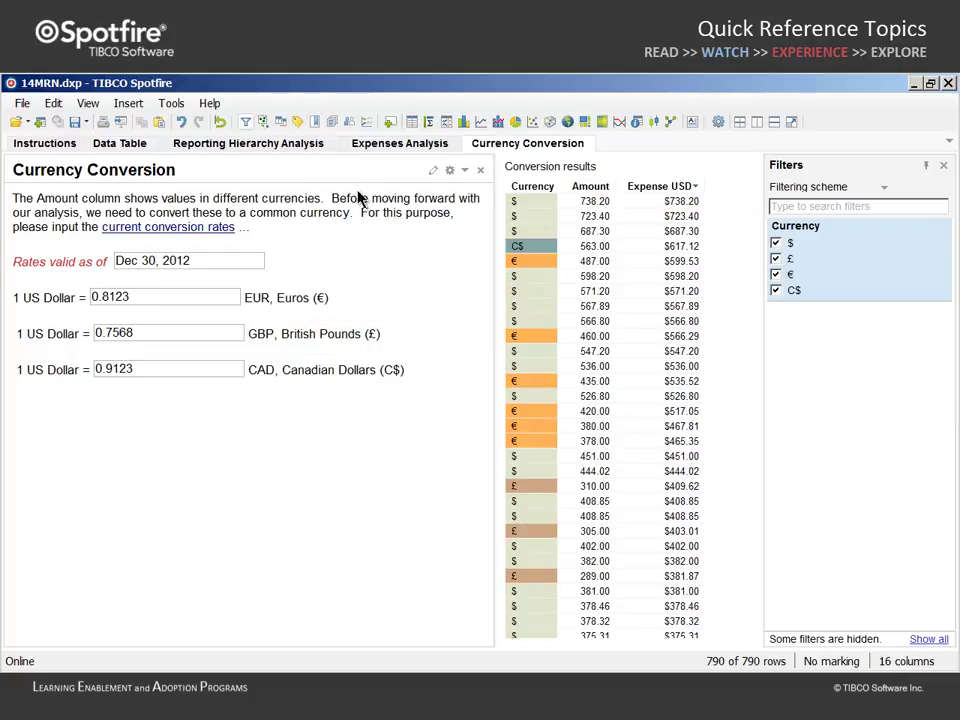
{"action": "left_click", "coordinate": [315, 121]}
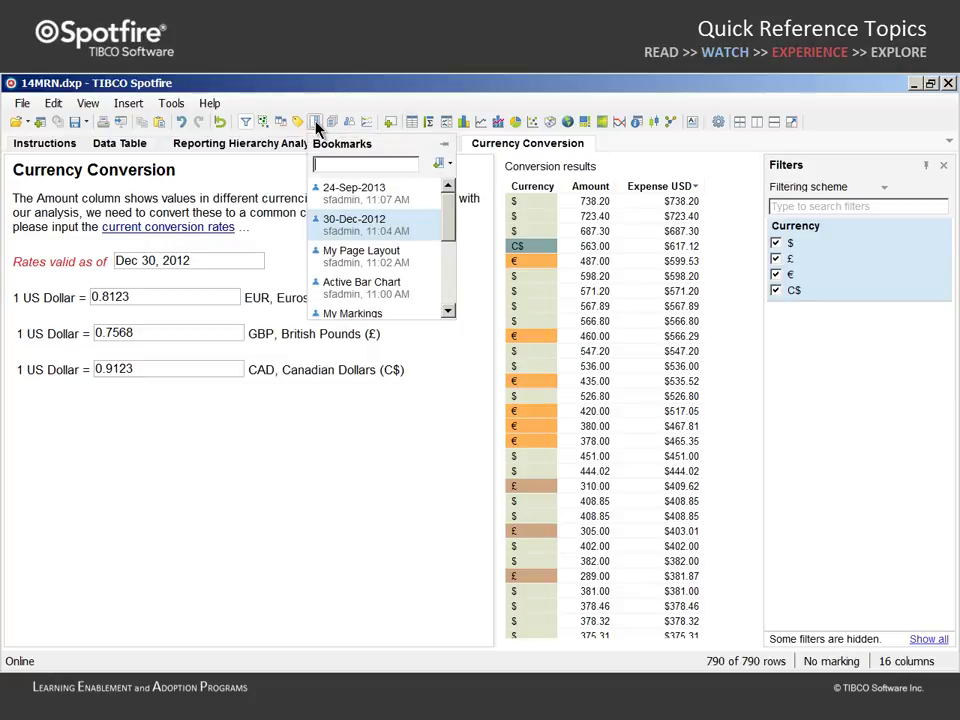
{"action": "left_click", "coordinate": [341, 199]}
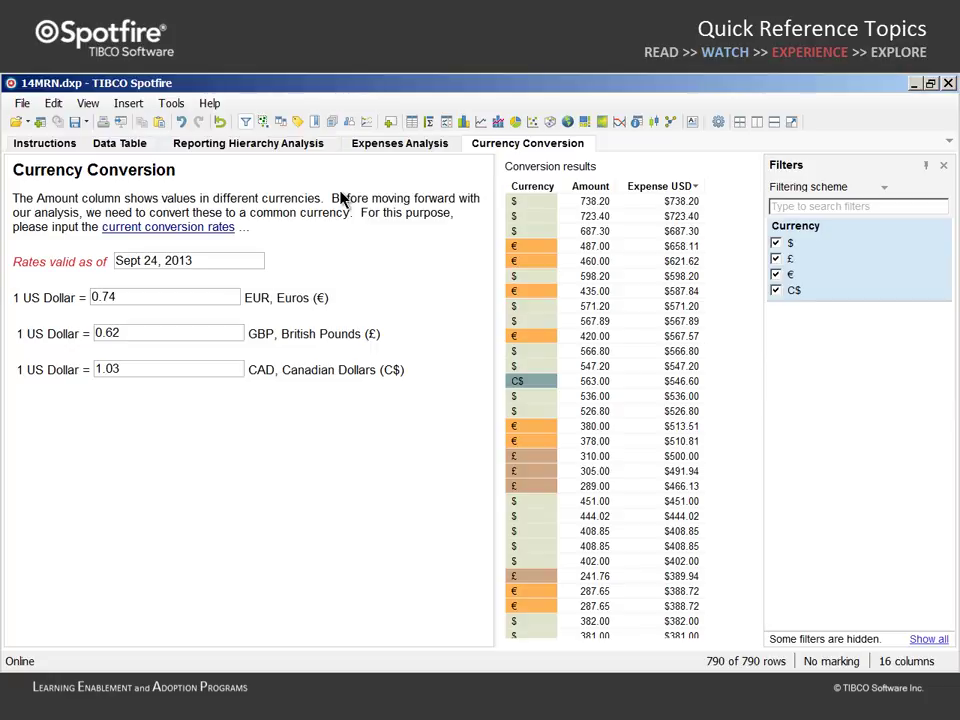
- Save a 'Currency Conversion' special bookmark capturing the Active Page and Properties
{"action": "left_click", "coordinate": [315, 121]}
{"action": "type", "text": "C"}
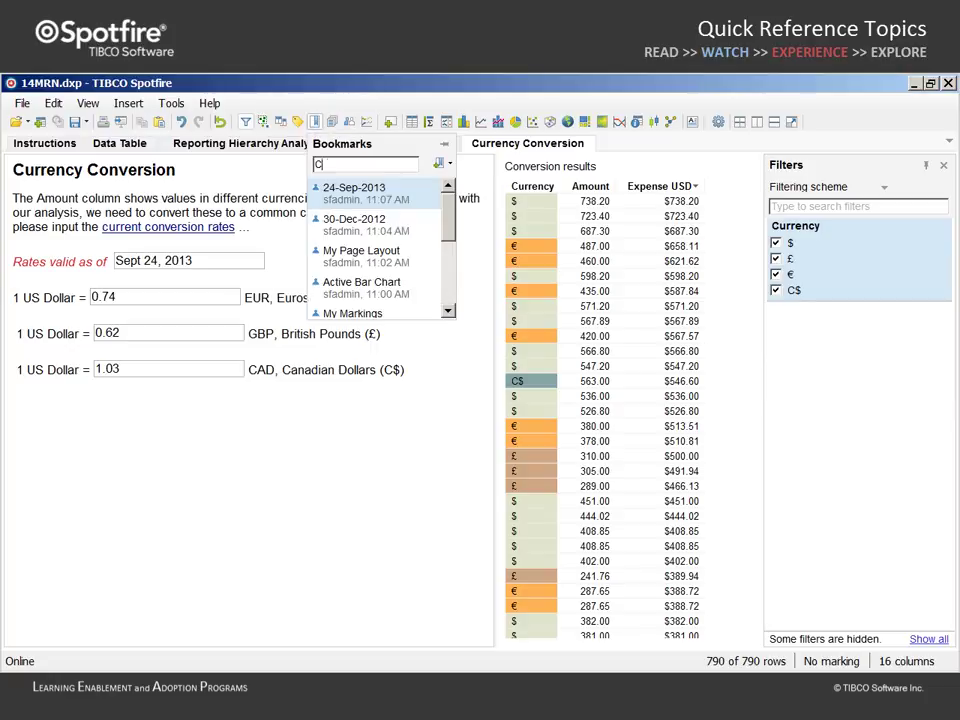
{"action": "type", "text": "urrency Conversion"}
{"action": "left_click", "coordinate": [450, 164]}
{"action": "left_click", "coordinate": [500, 198]}
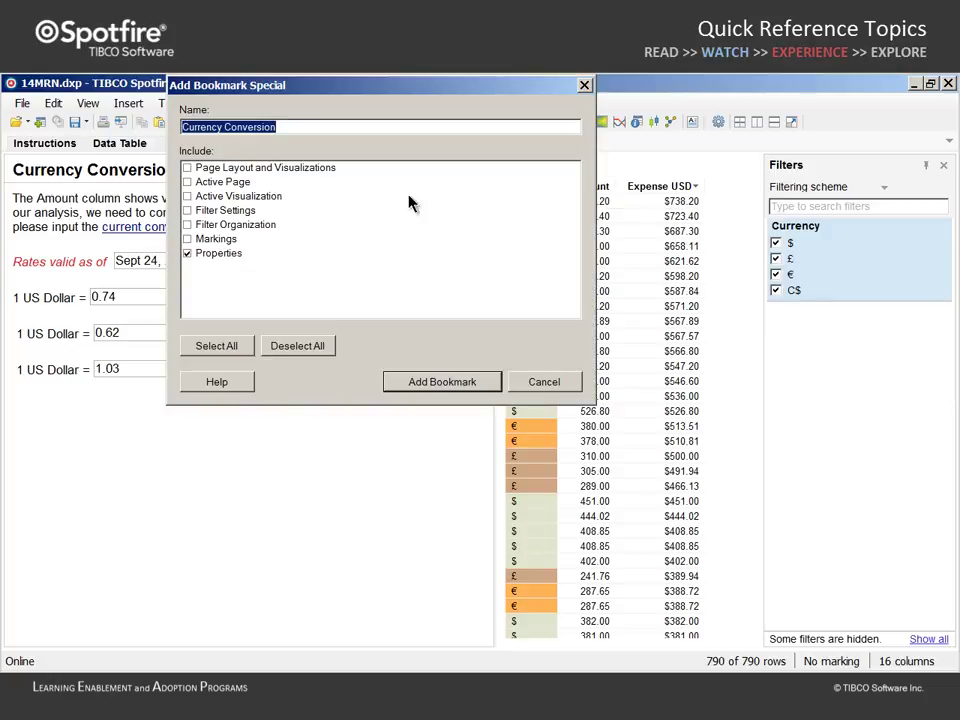
{"action": "left_click", "coordinate": [187, 182]}
{"action": "left_click", "coordinate": [187, 254]}
{"action": "left_click", "coordinate": [428, 386]}
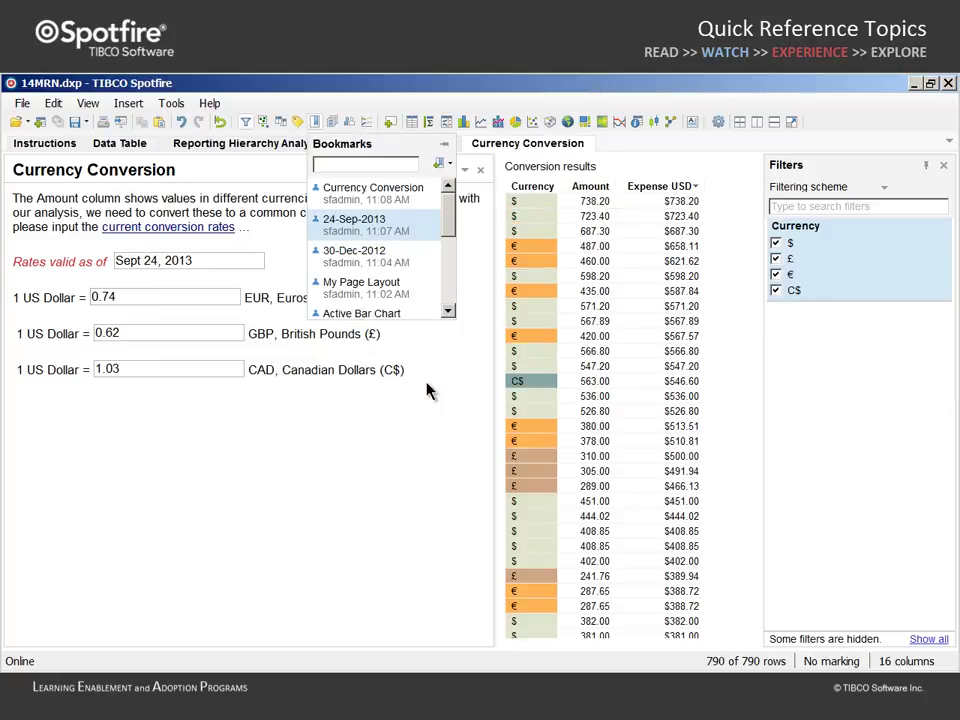
- Switch to Reporting Hierarchy Analysis, then apply the Currency Conversion bookmark to return
{"action": "left_click", "coordinate": [240, 146]}
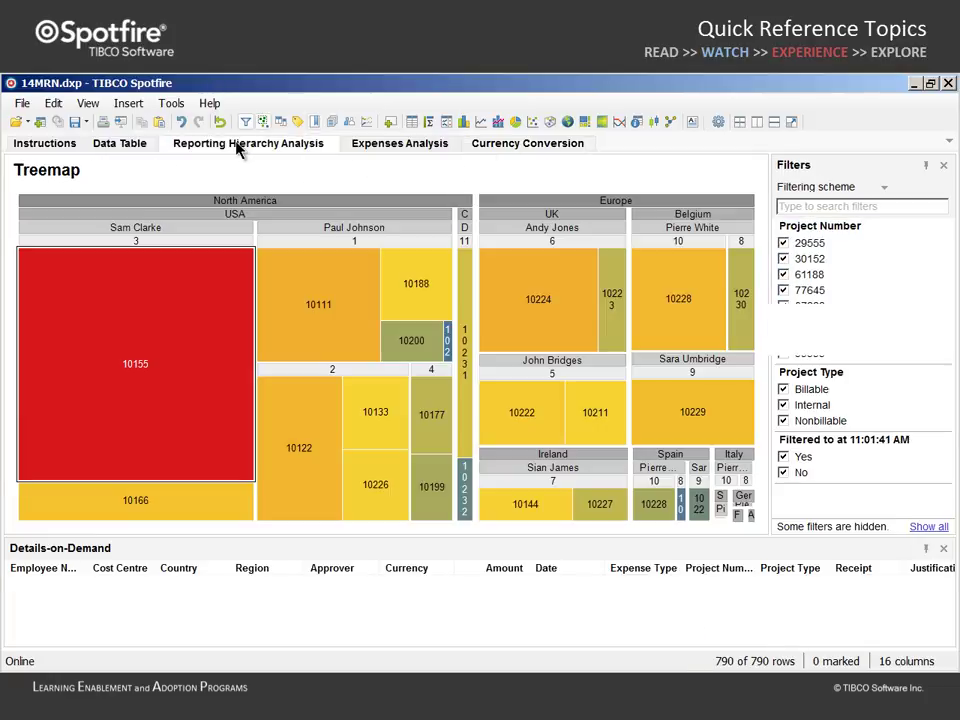
{"action": "left_click", "coordinate": [316, 124]}
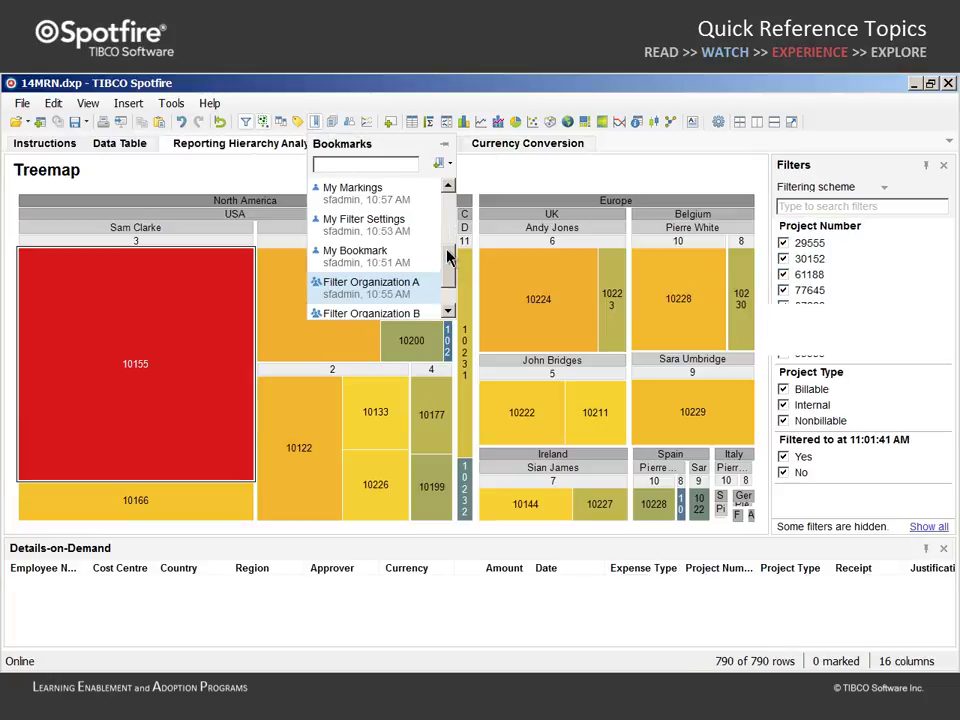
{"action": "scroll", "coordinate": [448, 257], "scroll_direction": "up", "scroll_amount": 3}
{"action": "left_click", "coordinate": [366, 192]}
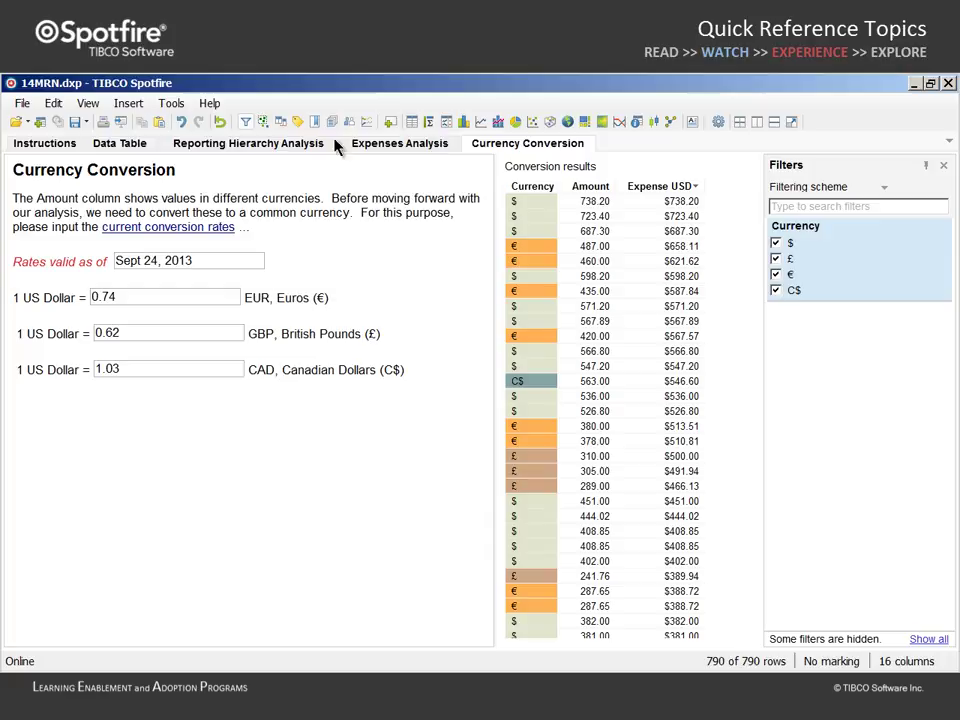
- Apply My Bookmark in full from the bookmarks list
{"action": "left_click", "coordinate": [316, 124]}
{"action": "left_click_drag", "start_coordinate": [450, 193], "coordinate": [448, 262]}
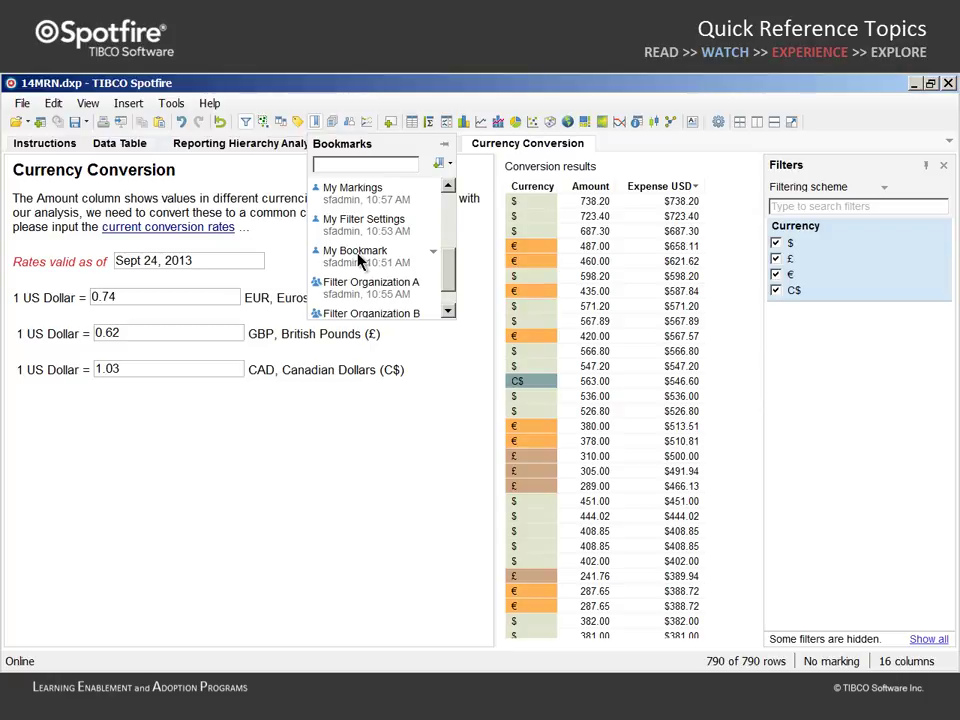
{"action": "left_click", "coordinate": [356, 251]}
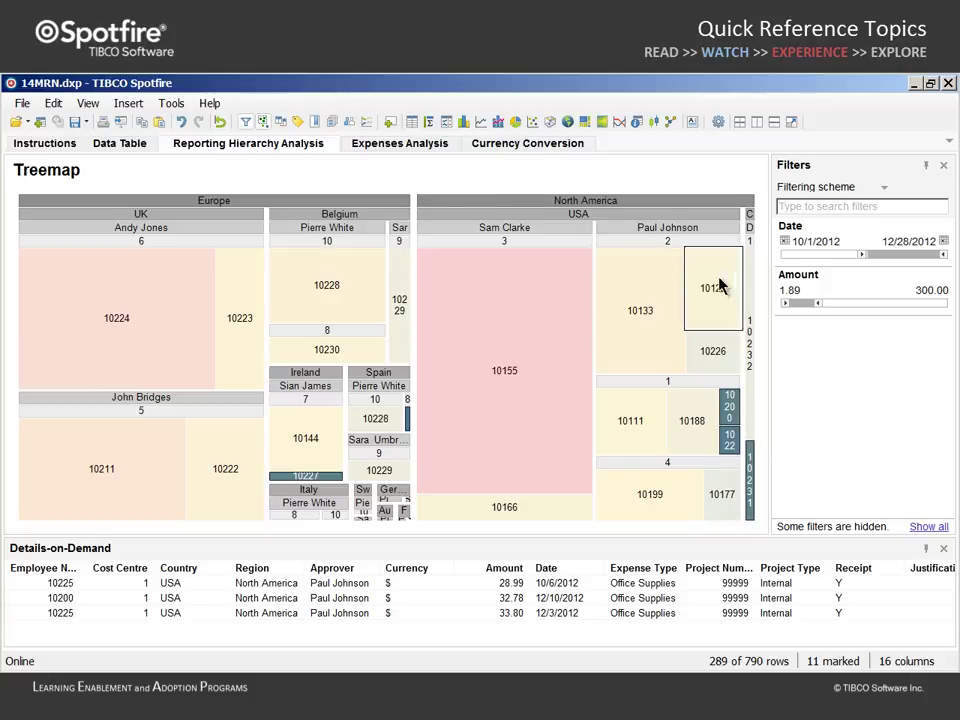
- Clear the treemap marking, reset filters to all 790 rows, and go to the Expenses Analysis page
{"action": "left_click", "coordinate": [761, 300]}
{"action": "left_click", "coordinate": [220, 122]}
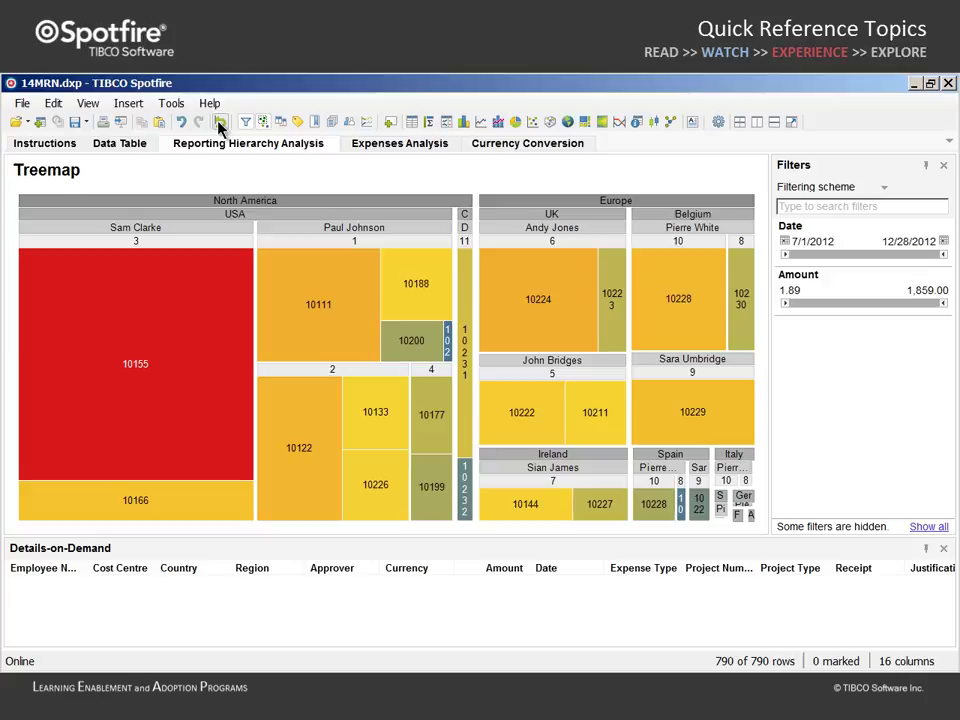
{"action": "left_click", "coordinate": [405, 149]}
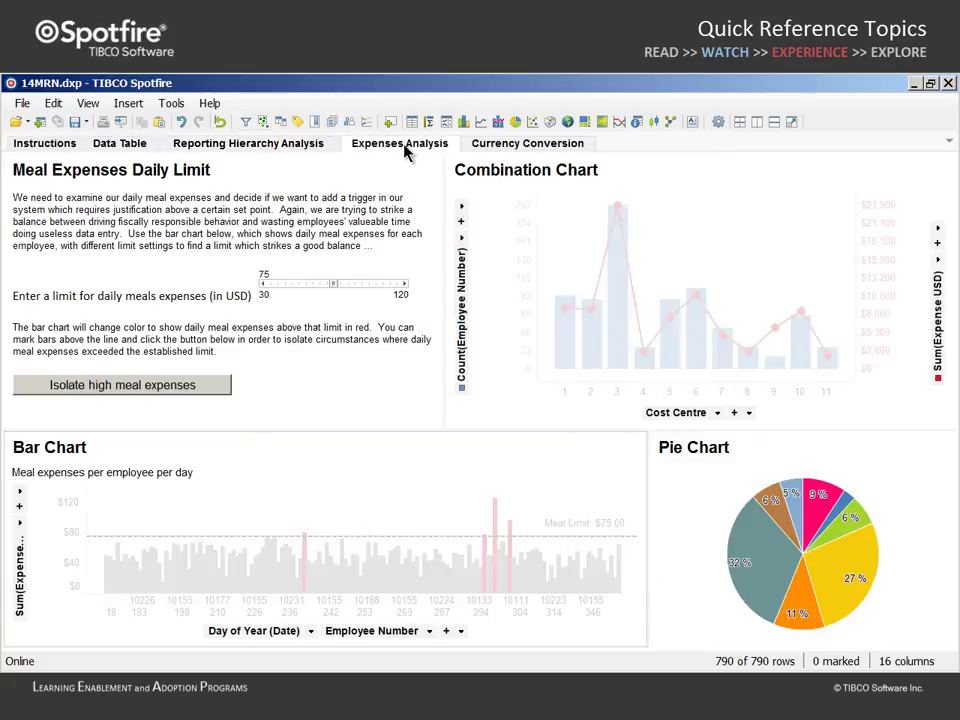
- Apply just My Bookmark's markings, highlighting cost centres 1, 7, 8 and 11 in both charts
{"action": "left_click", "coordinate": [316, 122]}
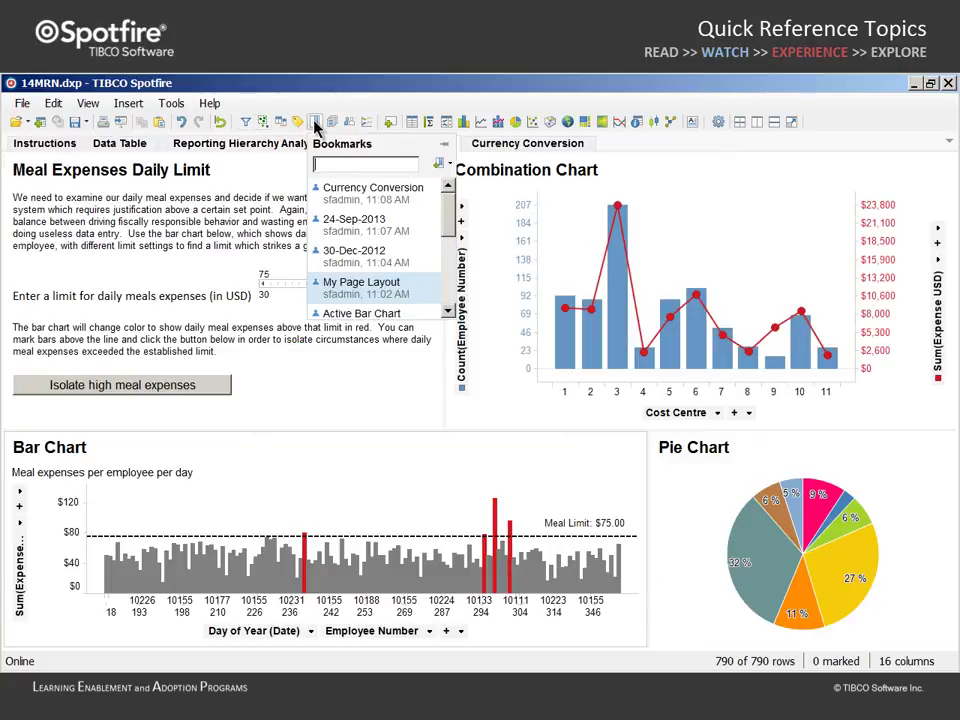
{"action": "left_click_drag", "start_coordinate": [449, 208], "coordinate": [446, 268]}
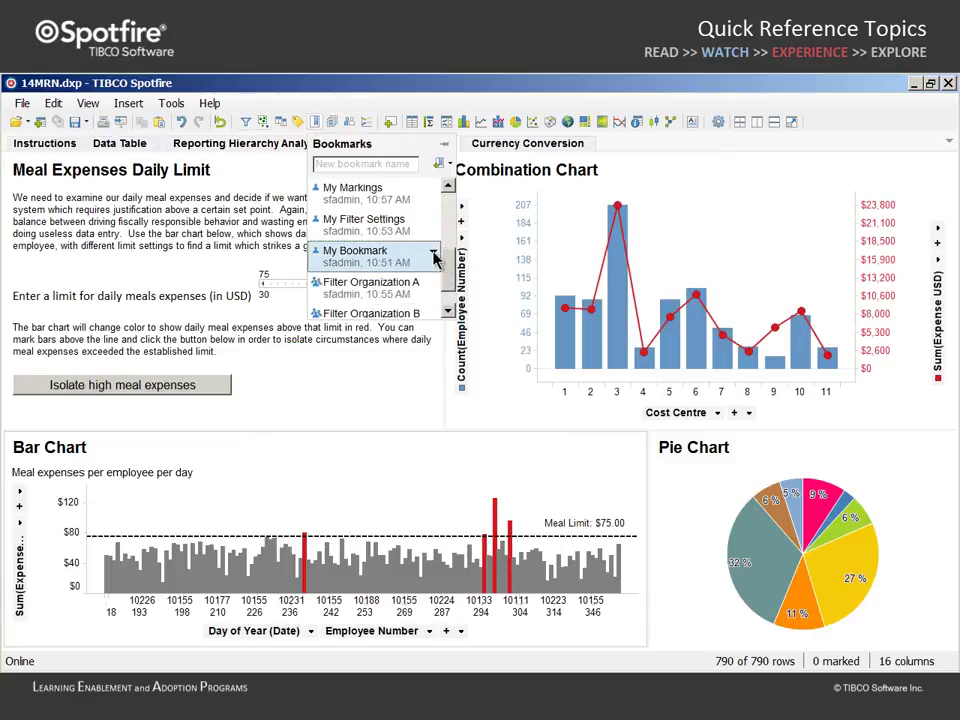
{"action": "left_click", "coordinate": [433, 251]}
{"action": "mouse_move", "coordinate": [566, 283]}
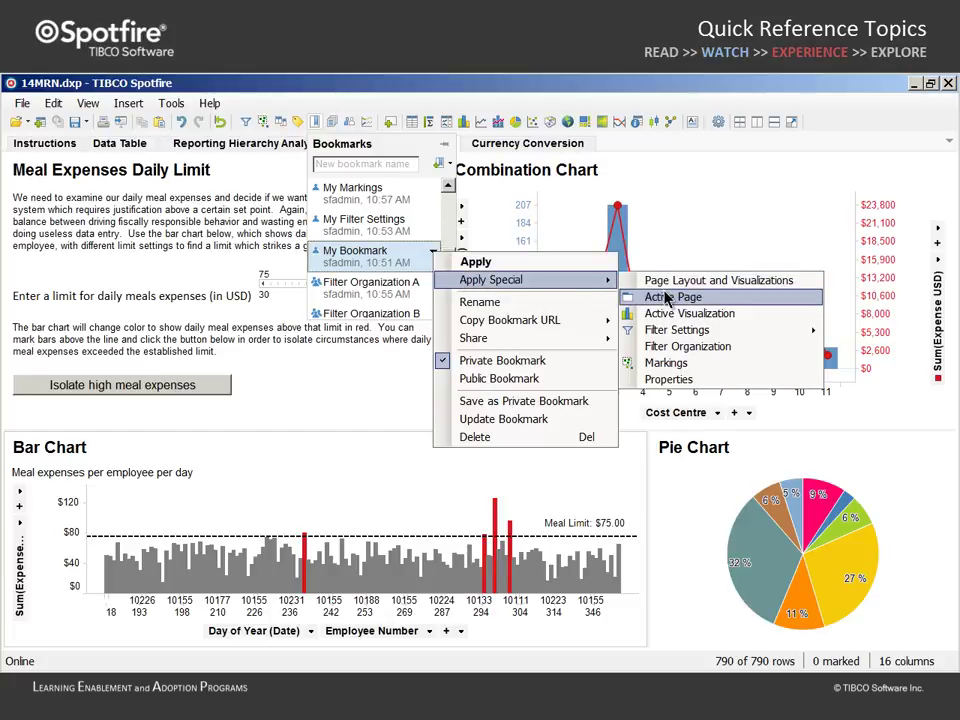
{"action": "left_click", "coordinate": [702, 366]}
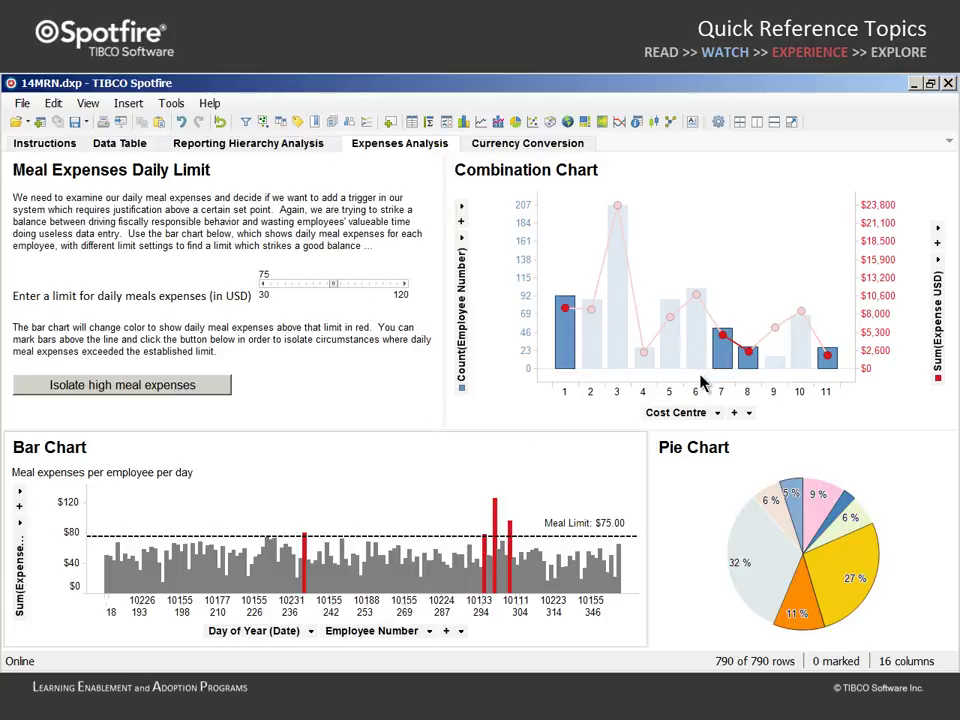